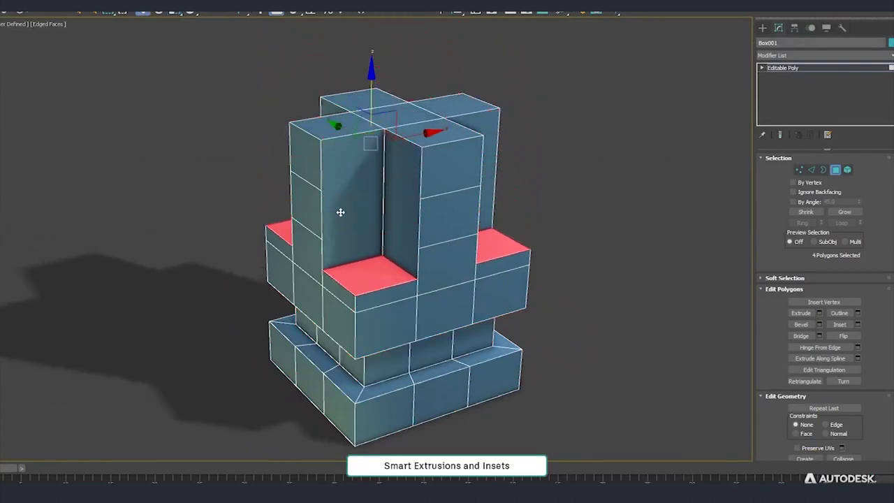
Smart Extrude the inner side face of the stepped block's upper arm along X, and extrude its neighbouring upper faces.
{"action": "left_click", "coordinate": [405, 184]}
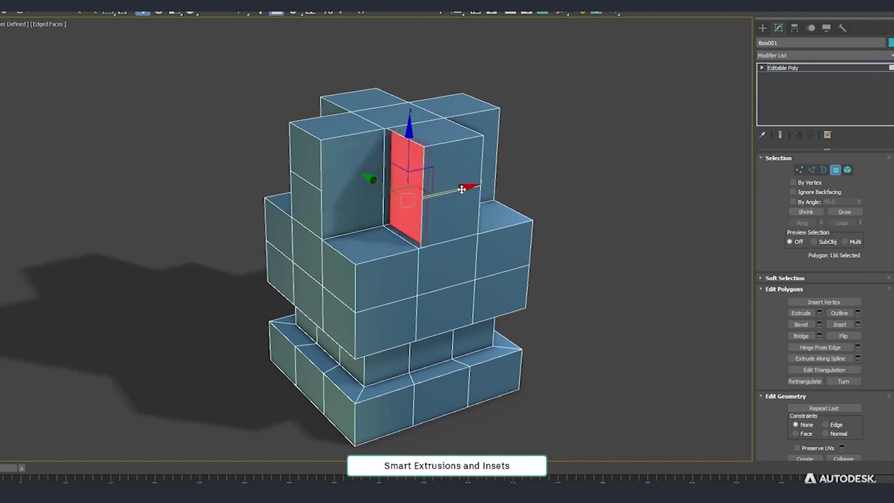
{"action": "left_click_drag", "start_coordinate": [462, 189], "coordinate": [483, 185], "text": "shift"}
{"action": "left_click", "coordinate": [454, 136]}
{"action": "left_click_drag", "start_coordinate": [449, 81], "coordinate": [377, 114], "text": "shift"}
{"action": "left_click", "coordinate": [429, 139]}
{"action": "left_click", "coordinate": [382, 114]}
{"action": "mouse_move", "coordinate": [395, 67]}
{"action": "left_mouse_down", "text": "shift"}
{"action": "mouse_move", "coordinate": [396, 36]}
{"action": "mouse_move", "coordinate": [395, 66]}
{"action": "left_mouse_up", "text": "shift"}
{"action": "left_click", "coordinate": [332, 124]}
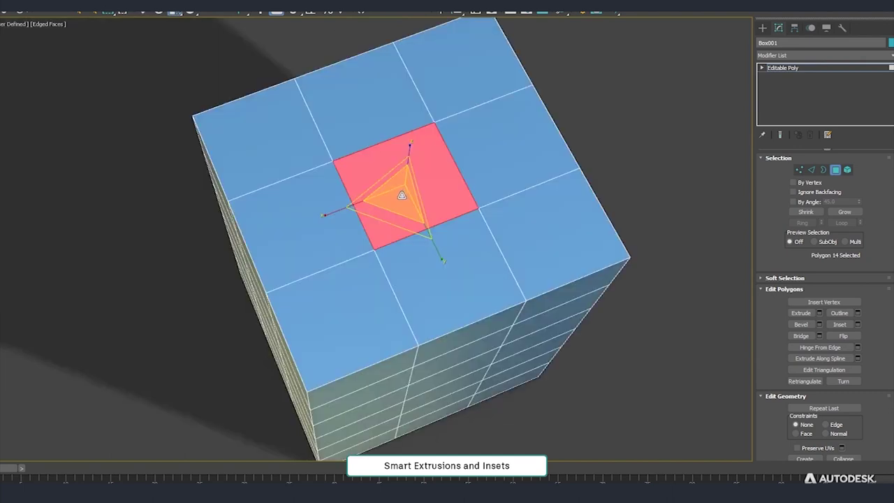
Scale the central polygon on the box's top outward over its neighbours, and Smart Extrude the enlarged polygon downward.
{"action": "left_click_drag", "start_coordinate": [405, 196], "coordinate": [386, 254]}
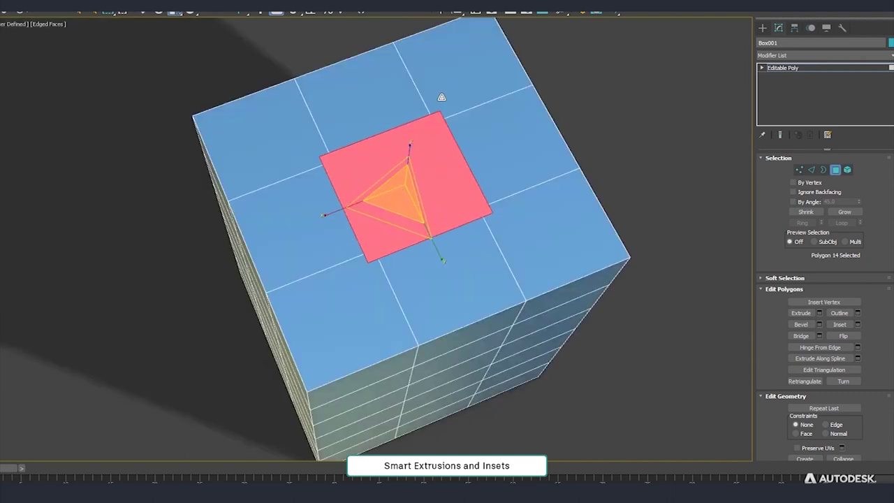
{"action": "left_click_drag", "start_coordinate": [420, 167], "coordinate": [443, 139]}
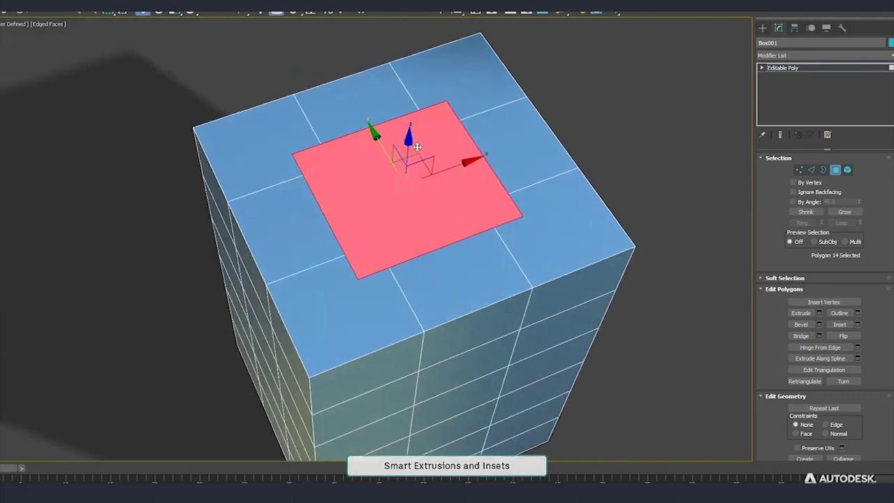
{"action": "left_click_drag", "start_coordinate": [417, 146], "coordinate": [420, 189], "text": "shift"}
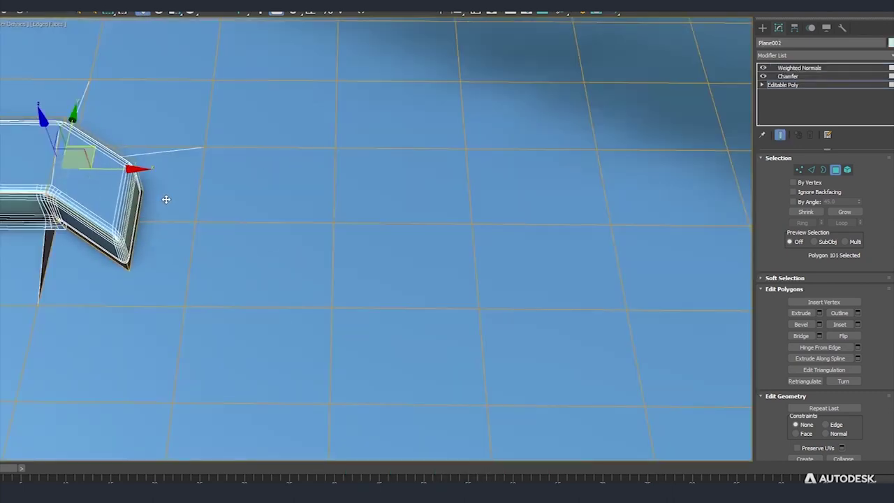
Smart Extrude the end polygon of the raised chamfered shape along X across the plane.
{"action": "mouse_move", "coordinate": [155, 189]}
{"action": "left_mouse_down", "text": "shift"}
{"action": "mouse_move", "coordinate": [323, 161]}
{"action": "mouse_move", "coordinate": [402, 239]}
{"action": "mouse_move", "coordinate": [510, 189]}
{"action": "mouse_move", "coordinate": [594, 232]}
{"action": "mouse_move", "coordinate": [636, 204]}
{"action": "mouse_move", "coordinate": [706, 196]}
{"action": "left_mouse_up", "text": "shift"}
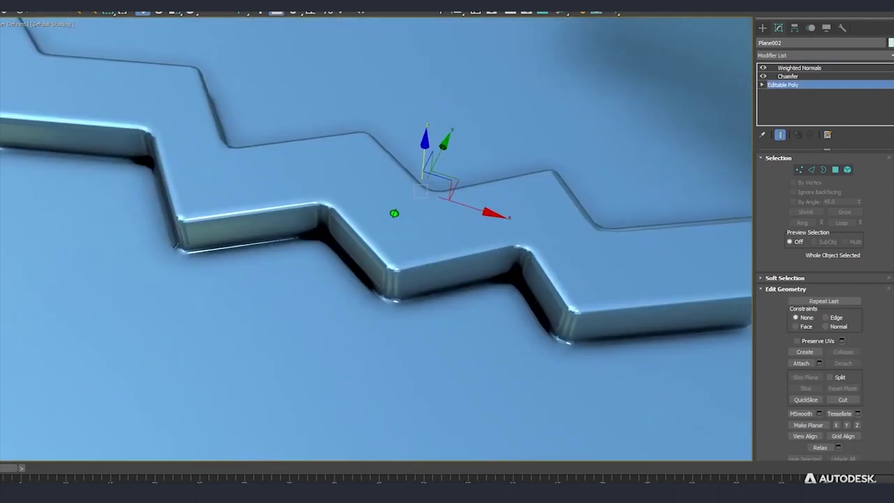
{"action": "middle_click_drag", "start_coordinate": [394, 213], "coordinate": [409, 199], "text": "alt"}
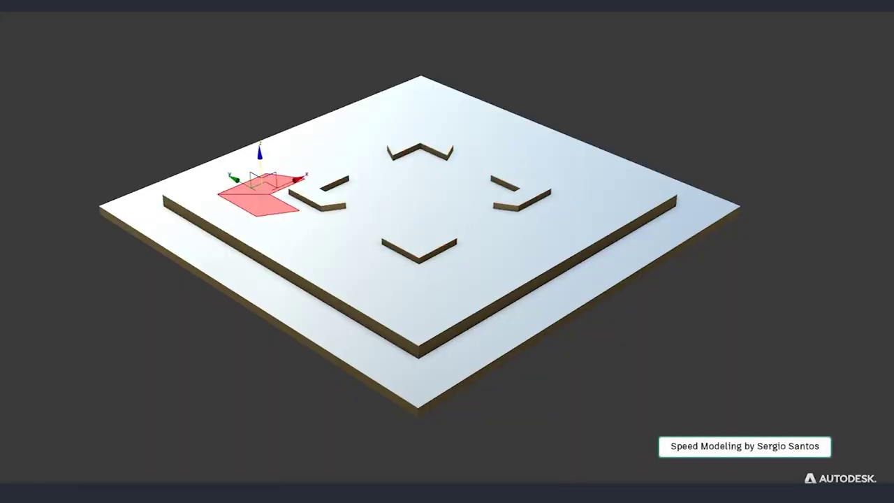
{"action": "key", "text": "F4"}
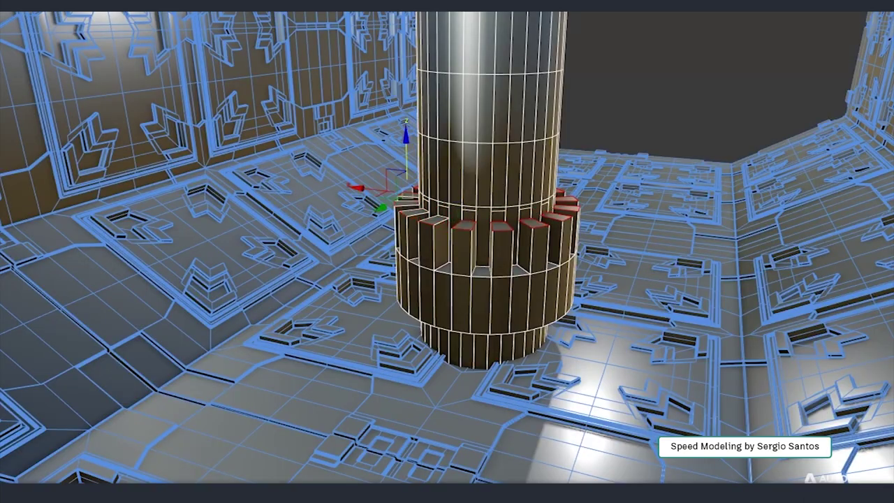
{"action": "key", "text": "r"}
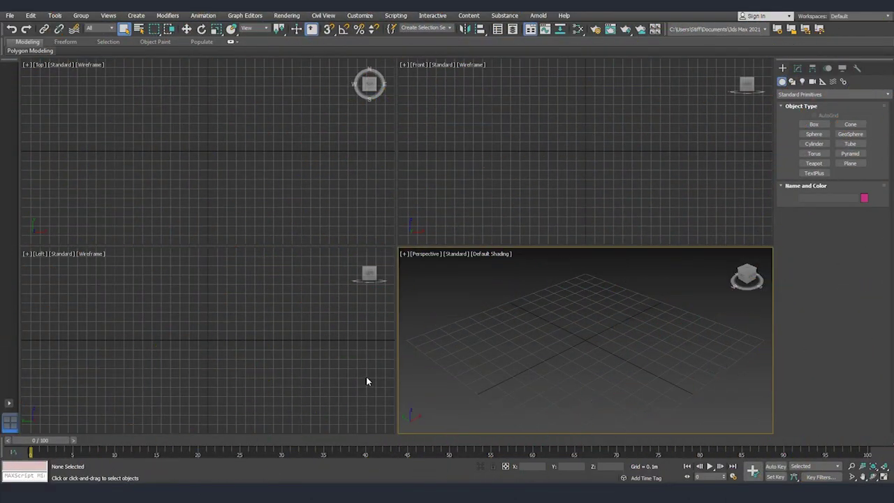
Create a plane about 1.4 m by 1.4 m in the Perspective view with snapping on.
{"action": "left_click", "coordinate": [851, 163]}
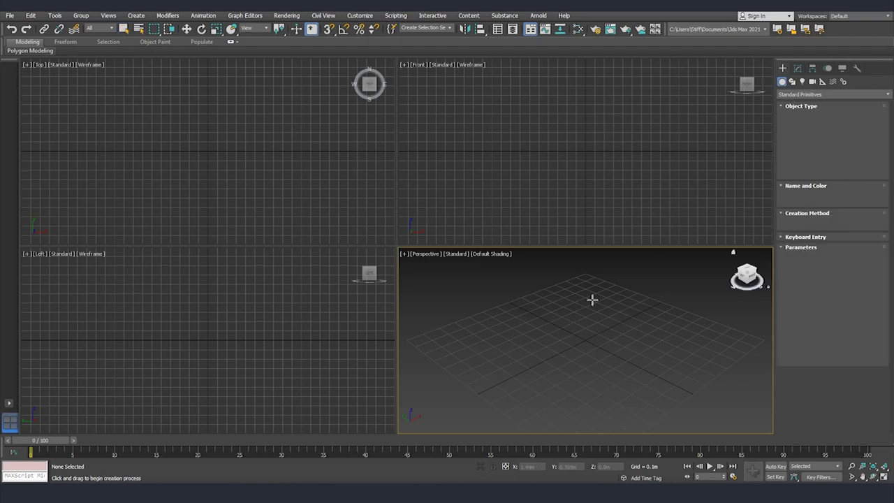
{"action": "key", "text": "s"}
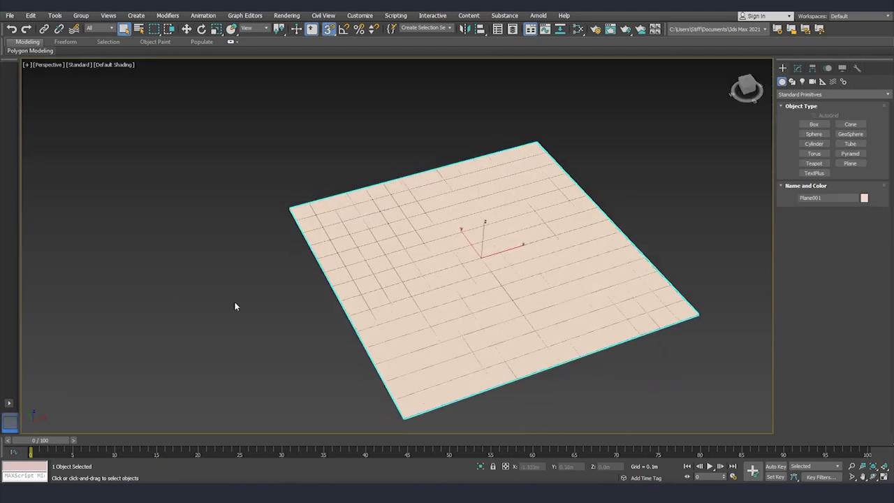
Search the Slate Material Editor for "random" and add a Bitmap Random Tiling map loaded with Plane_1m-1m_DefaultMaterial_BaseColor.tga.
{"action": "key", "text": "m"}
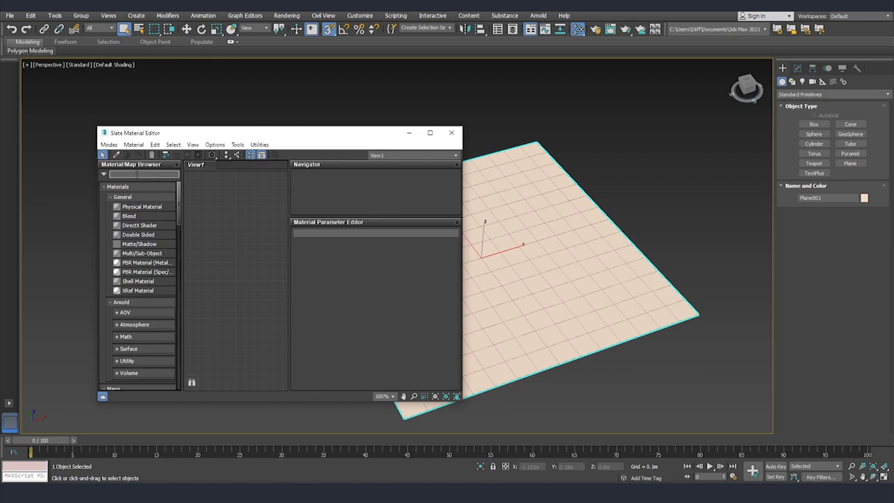
{"action": "type", "text": "random"}
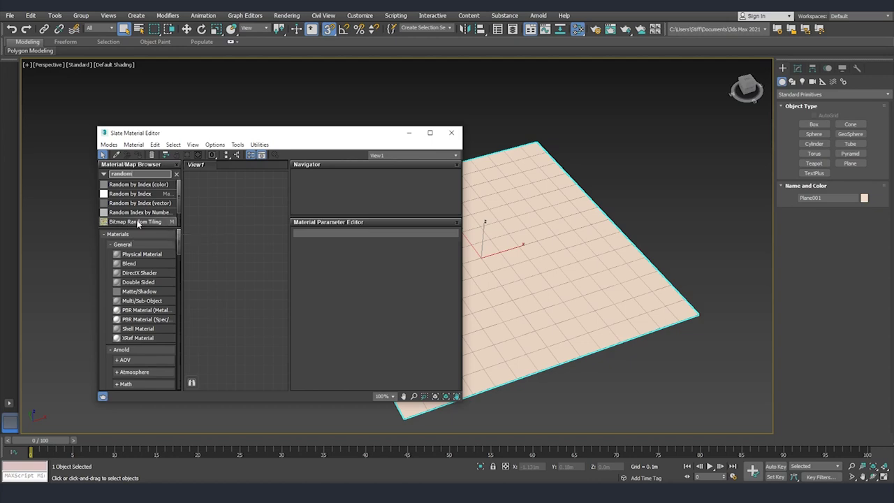
{"action": "left_click", "coordinate": [132, 223]}
{"action": "left_click_drag", "start_coordinate": [217, 239], "coordinate": [217, 233]}
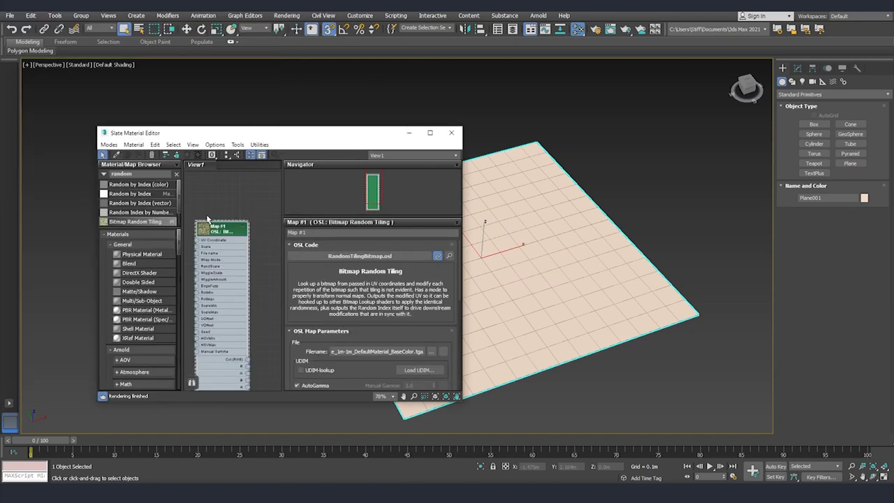
Add a PBR Material (Metal/Rough) and connect the random tiling map's Col (RGB) output to its Base Color Map.
{"action": "middle_click_drag", "start_coordinate": [249, 311], "coordinate": [241, 271]}
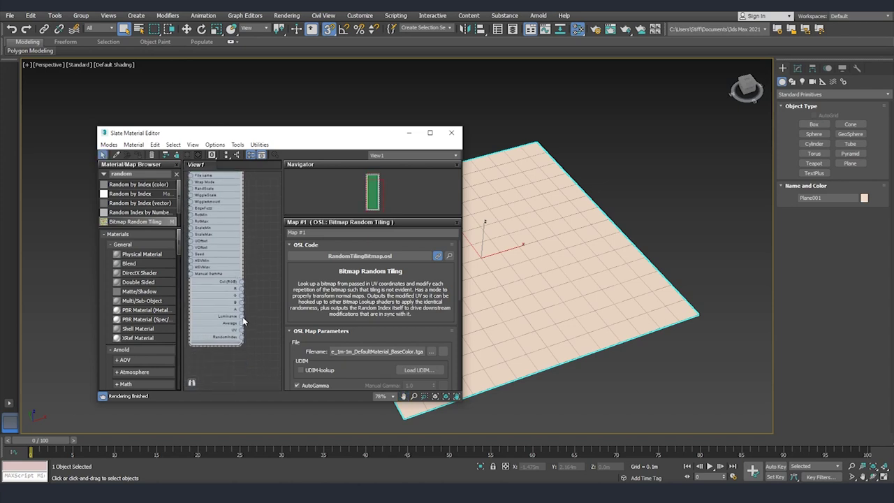
{"action": "middle_click_drag", "start_coordinate": [243, 322], "coordinate": [228, 326]}
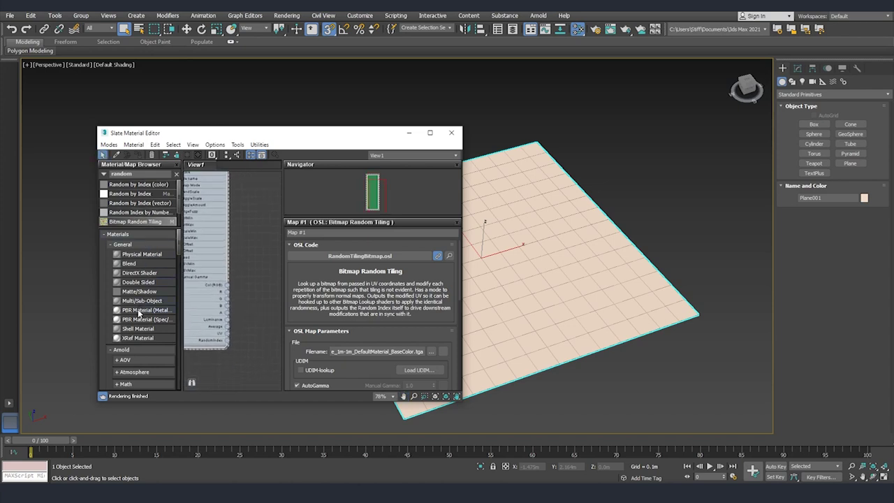
{"action": "left_click_drag", "start_coordinate": [139, 311], "coordinate": [242, 288]}
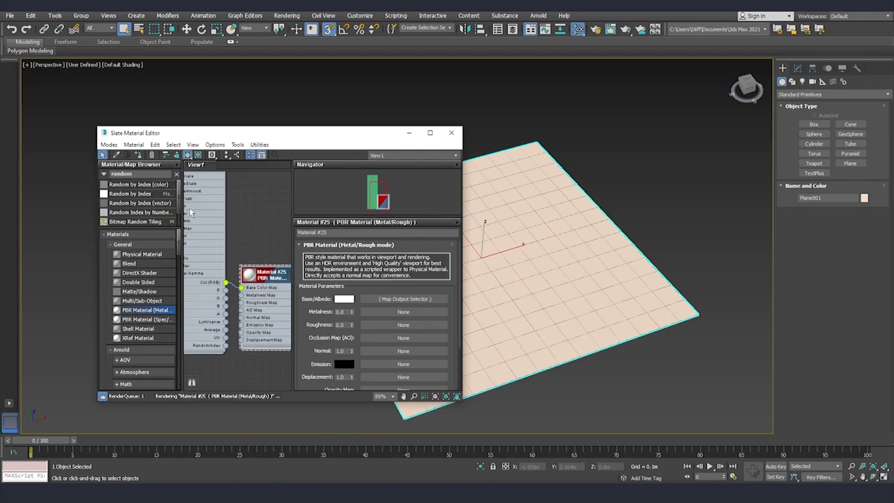
Assign the PBR material to the plane, show its texture in the viewport, and set its roughness to 1.0.
{"action": "double_click", "coordinate": [202, 309]}
{"action": "middle_click_drag", "start_coordinate": [476, 296], "coordinate": [557, 299]}
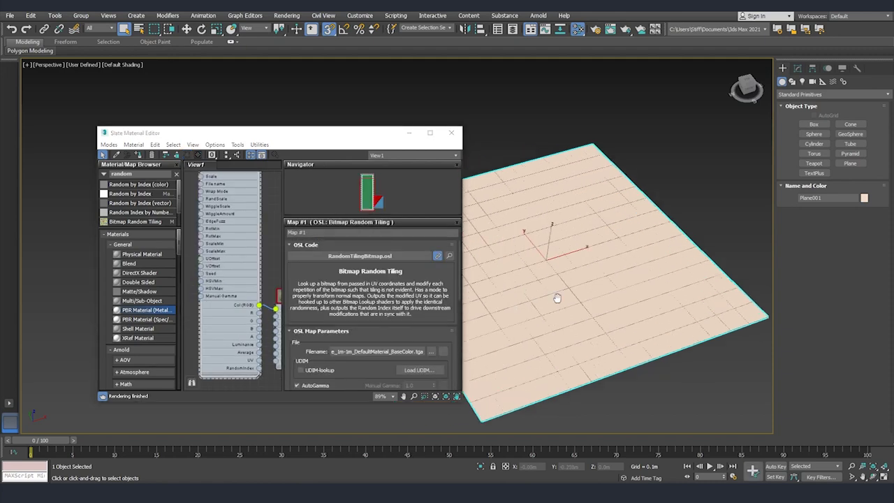
{"action": "left_click", "coordinate": [137, 158]}
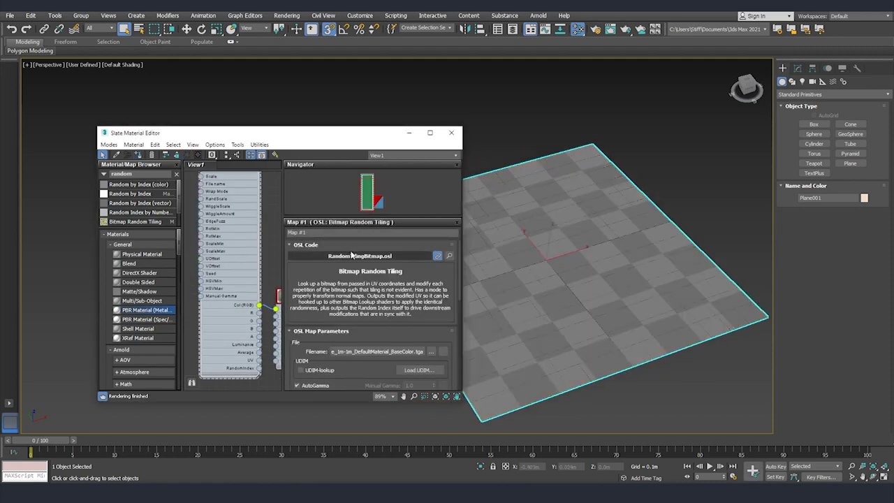
{"action": "middle_click_drag", "start_coordinate": [268, 272], "coordinate": [266, 271]}
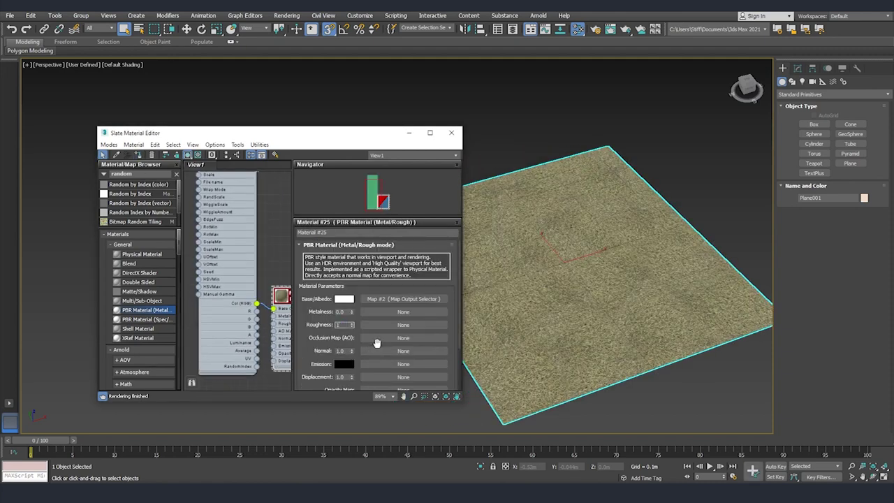
{"action": "middle_click_drag", "start_coordinate": [560, 279], "coordinate": [588, 280], "text": "alt"}
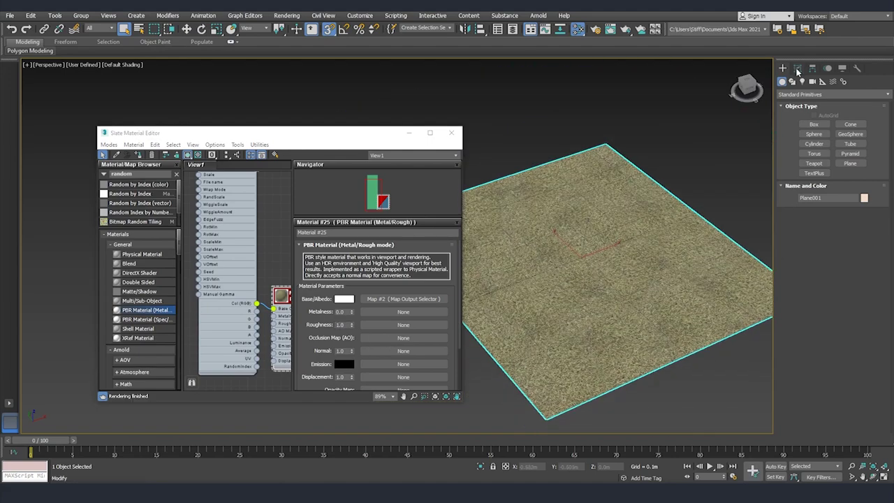
Add a UVW Map modifier to the plane and set its U, V and W tiling to 3.0.
{"action": "left_click", "coordinate": [797, 68]}
{"action": "left_click", "coordinate": [826, 101]}
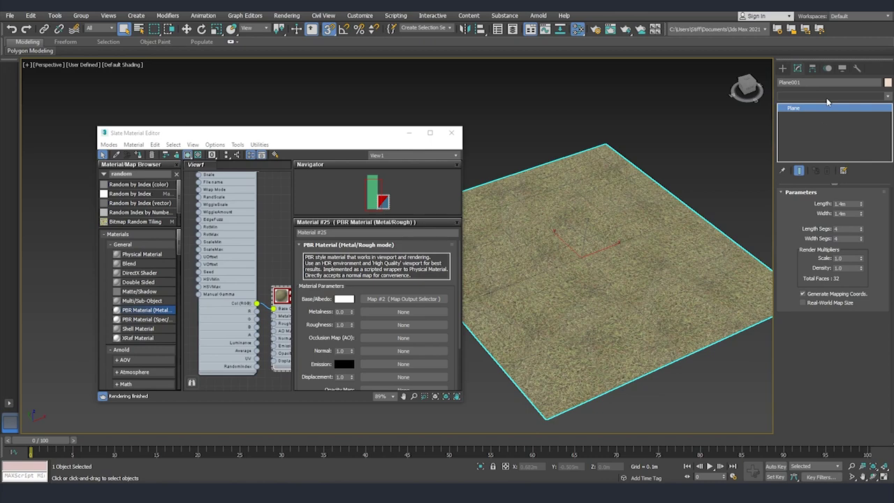
{"action": "key", "text": "u"}
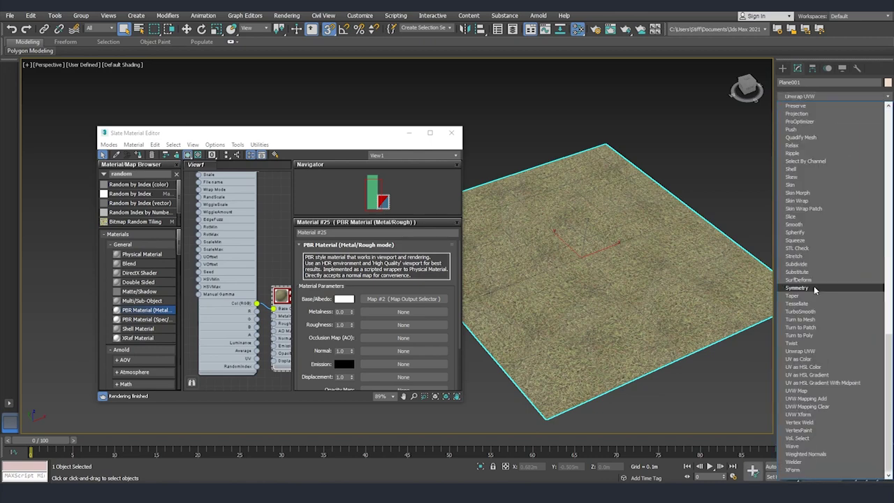
{"action": "left_click", "coordinate": [801, 391]}
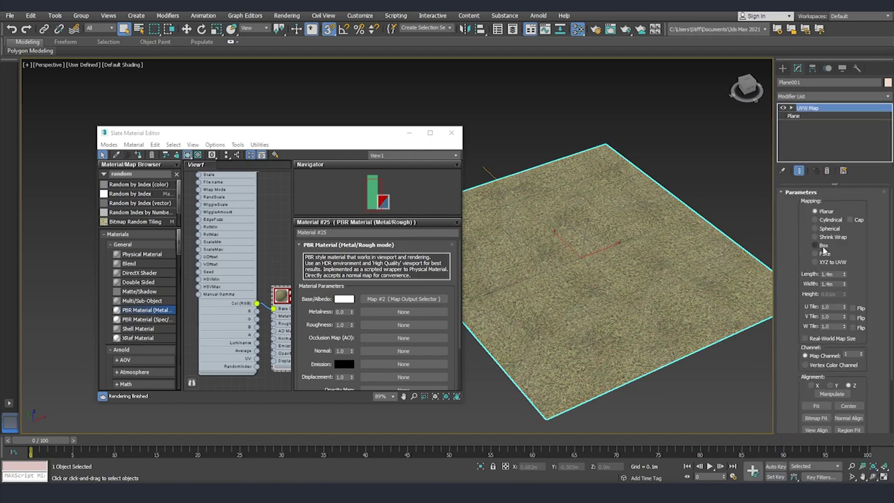
{"action": "double_click", "coordinate": [828, 307]}
{"action": "type", "text": "3"}
{"action": "key", "text": "Return"}
{"action": "key", "text": "Tab"}
{"action": "type", "text": "3"}
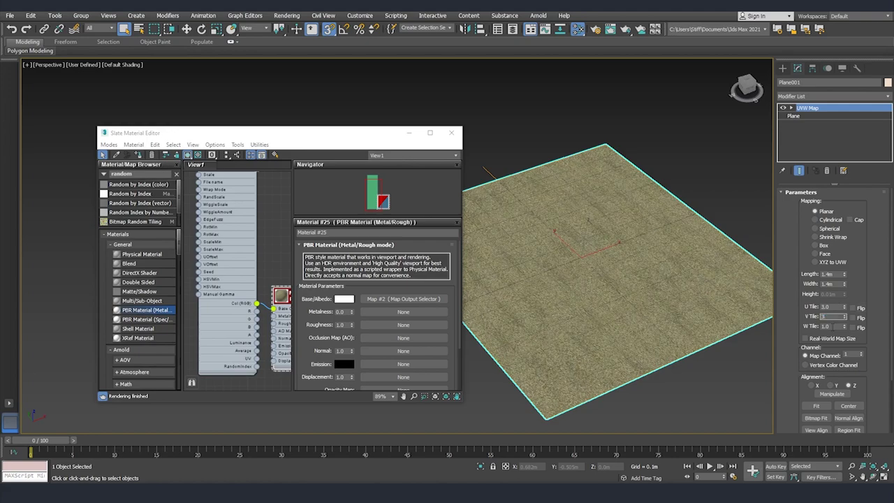
{"action": "key", "text": "Tab"}
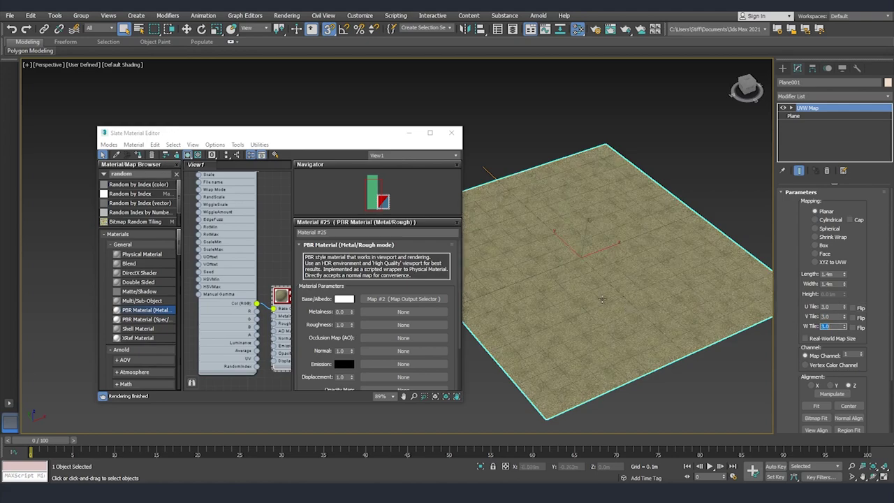
{"action": "key", "text": "r"}
{"action": "scroll", "coordinate": [587, 266], "scroll_direction": "up", "scroll_amount": 5}
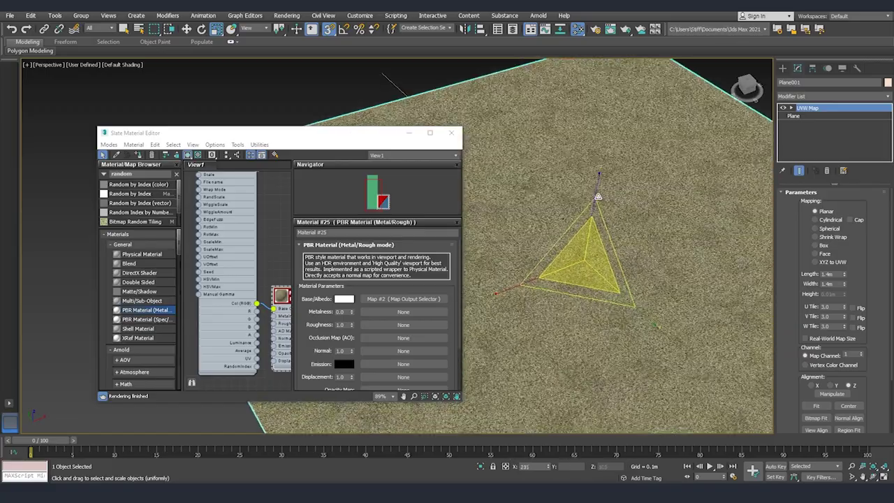
{"action": "middle_click_drag", "start_coordinate": [599, 183], "coordinate": [599, 283], "text": "alt"}
{"action": "key", "text": "q"}
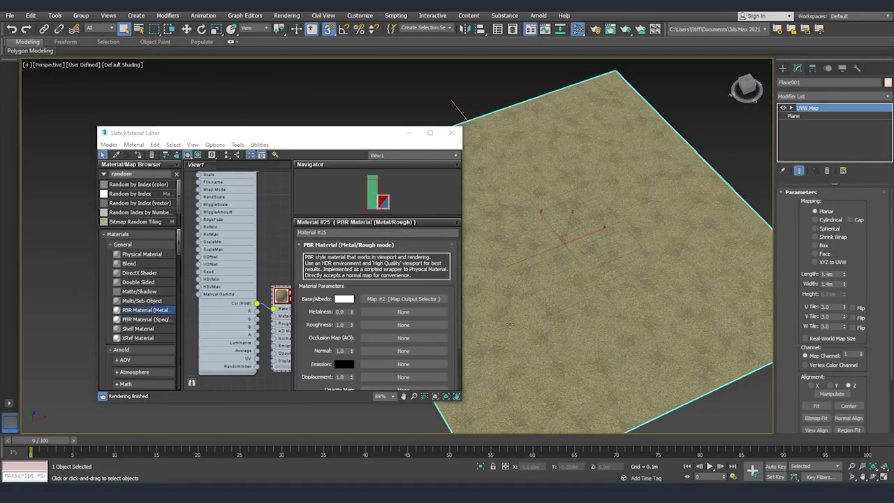
Duplicate the PBR material, drive its base color with the plain Plane_1m-1m_DefaultMaterial bitmap, and assign it to the plane.
{"action": "scroll", "coordinate": [263, 297], "scroll_direction": "down", "scroll_amount": 3}
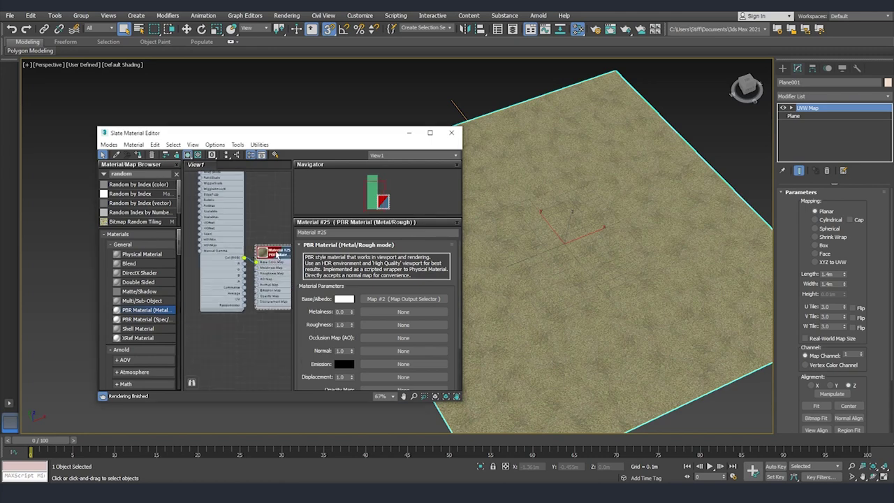
{"action": "left_click_drag", "start_coordinate": [277, 255], "coordinate": [261, 356], "text": "shift"}
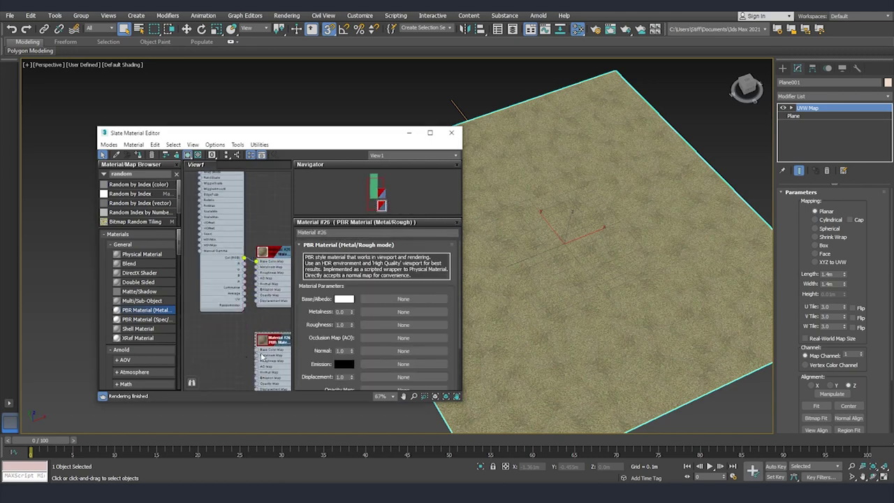
{"action": "middle_click_drag", "start_coordinate": [246, 349], "coordinate": [237, 337]}
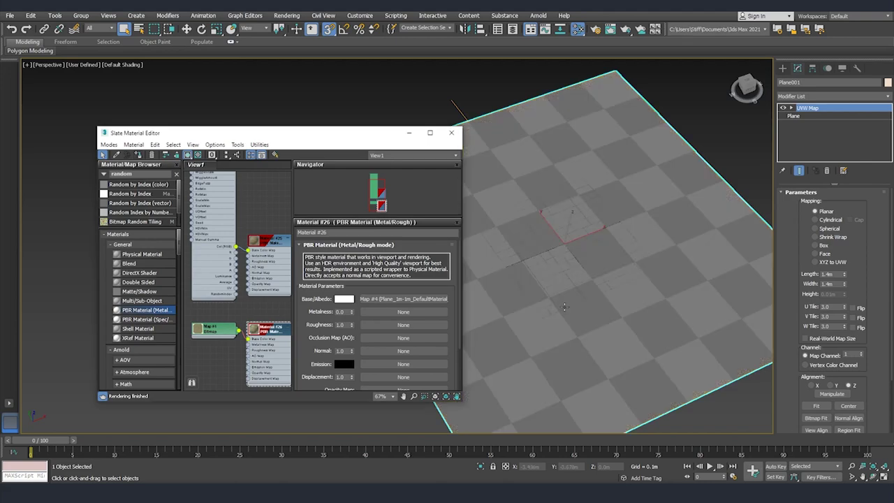
{"action": "left_click", "coordinate": [721, 404]}
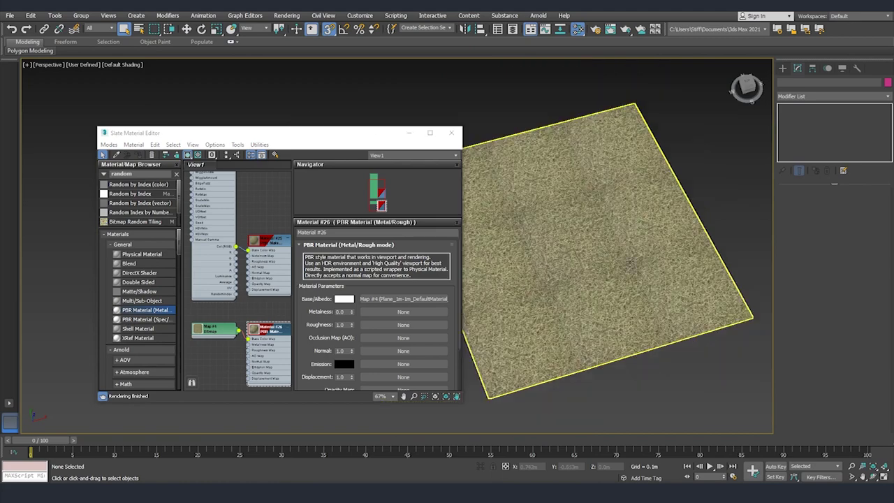
{"action": "middle_click_drag", "start_coordinate": [624, 287], "coordinate": [644, 275], "text": "alt"}
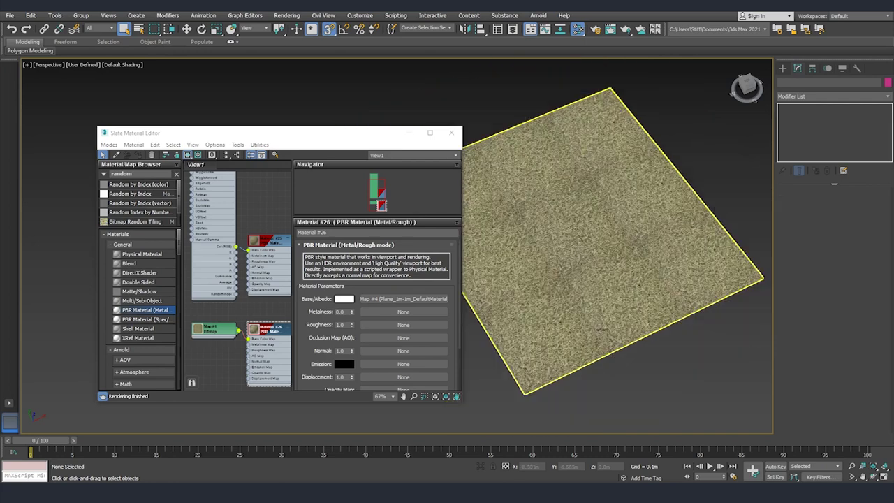
Assign the PBR material driven by the Bitmap Random Tiling map to the plane.
{"action": "left_click", "coordinate": [275, 245]}
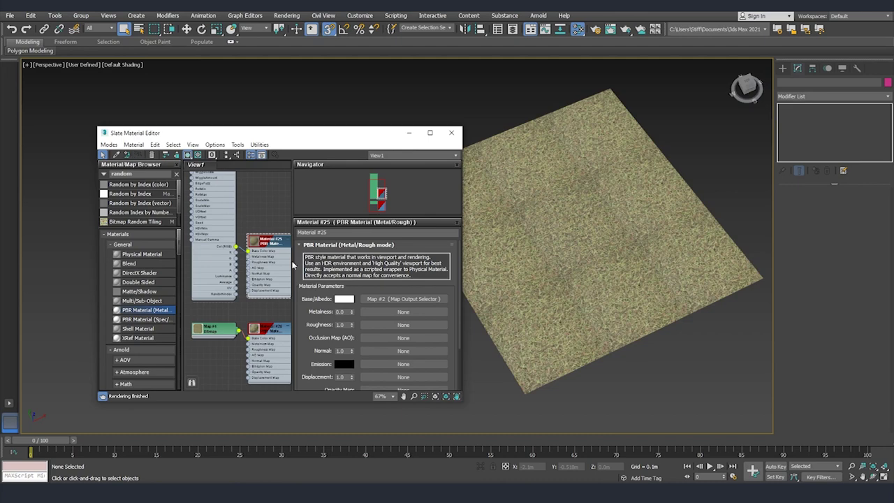
{"action": "left_click", "coordinate": [493, 239]}
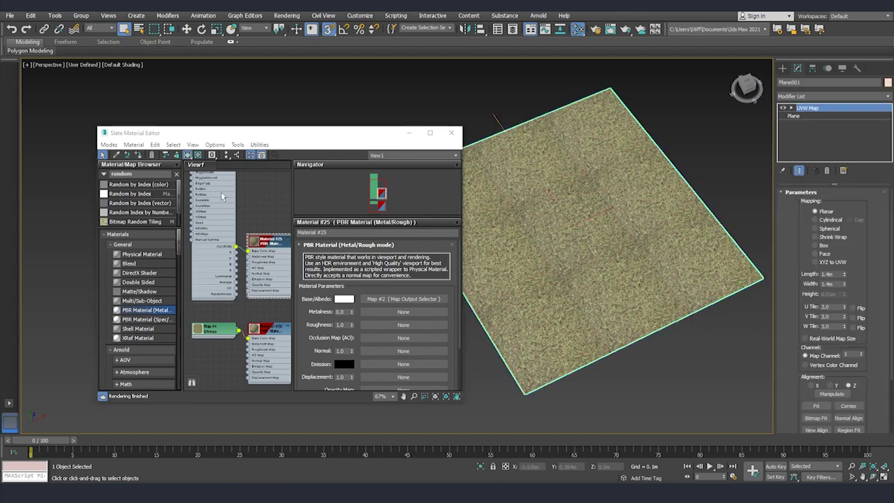
{"action": "left_click", "coordinate": [139, 156]}
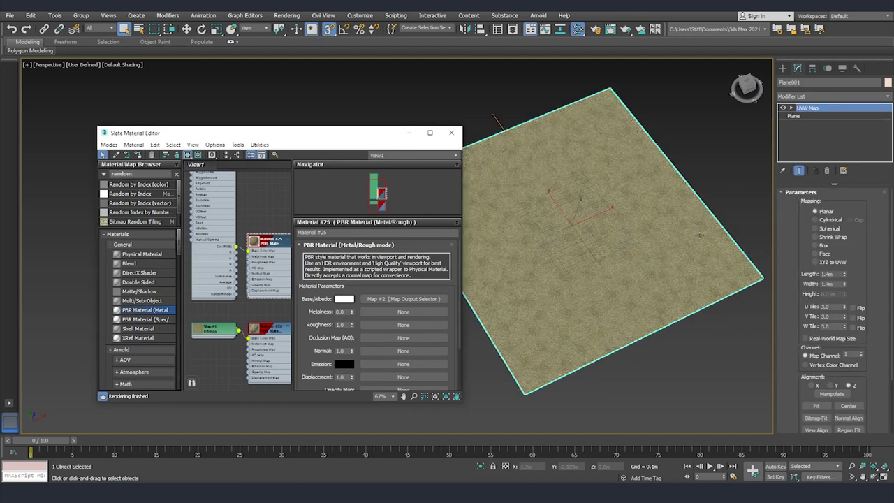
Set both the minimum and maximum Scale of the Bitmap Random Tiling map to 3.0.
{"action": "double_click", "coordinate": [212, 199]}
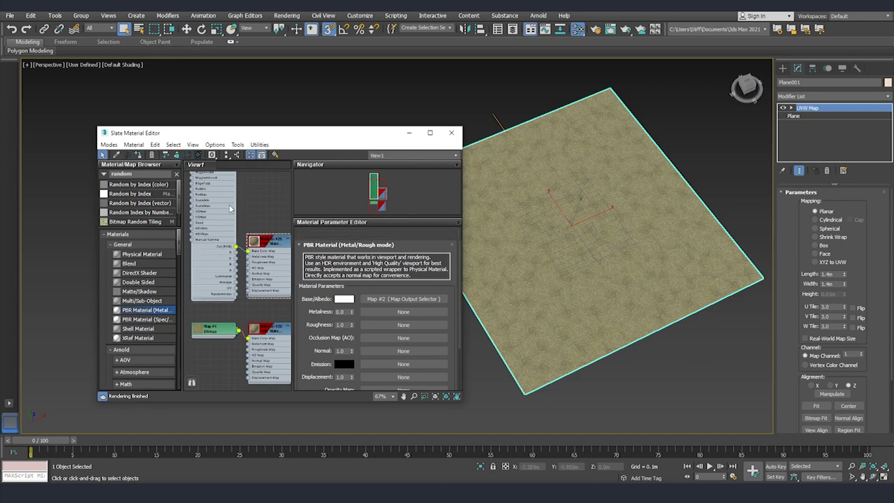
{"action": "scroll", "coordinate": [222, 210], "scroll_direction": "up", "scroll_amount": 1}
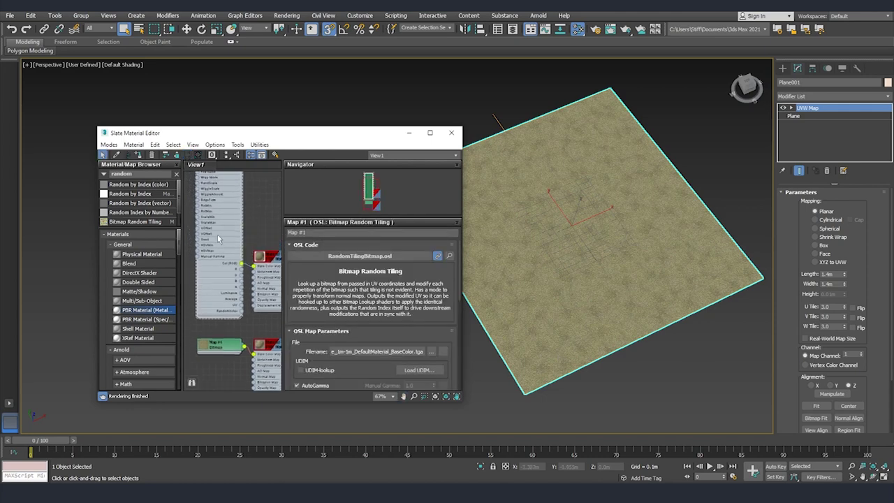
{"action": "scroll", "coordinate": [347, 289], "scroll_direction": "down", "scroll_amount": 5}
{"action": "scroll", "coordinate": [347, 290], "scroll_direction": "down", "scroll_amount": 2}
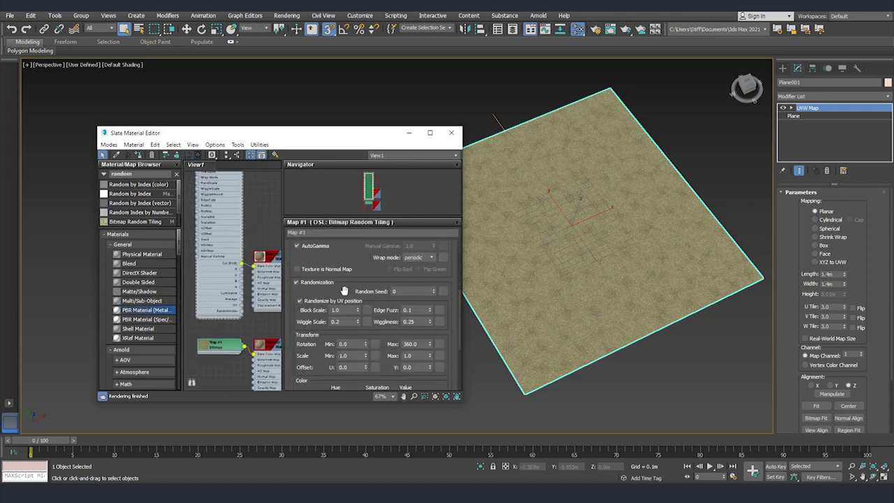
{"action": "scroll", "coordinate": [344, 290], "scroll_direction": "down", "scroll_amount": 1}
{"action": "double_click", "coordinate": [343, 341]}
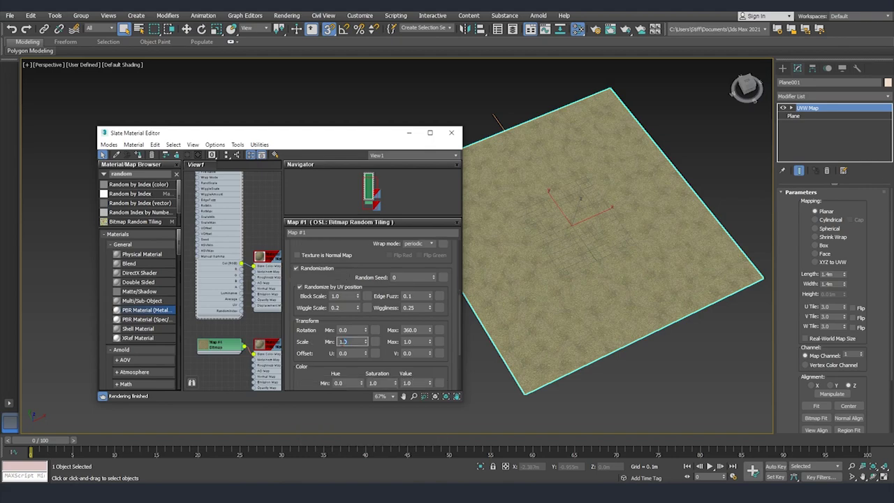
{"action": "double_click", "coordinate": [422, 341]}
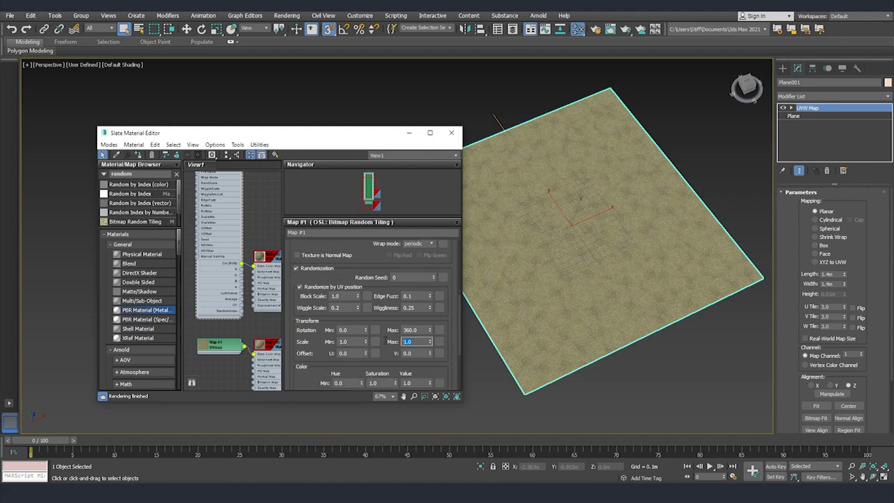
{"action": "double_click", "coordinate": [350, 342]}
{"action": "scroll", "coordinate": [567, 283], "scroll_direction": "up", "scroll_amount": 5}
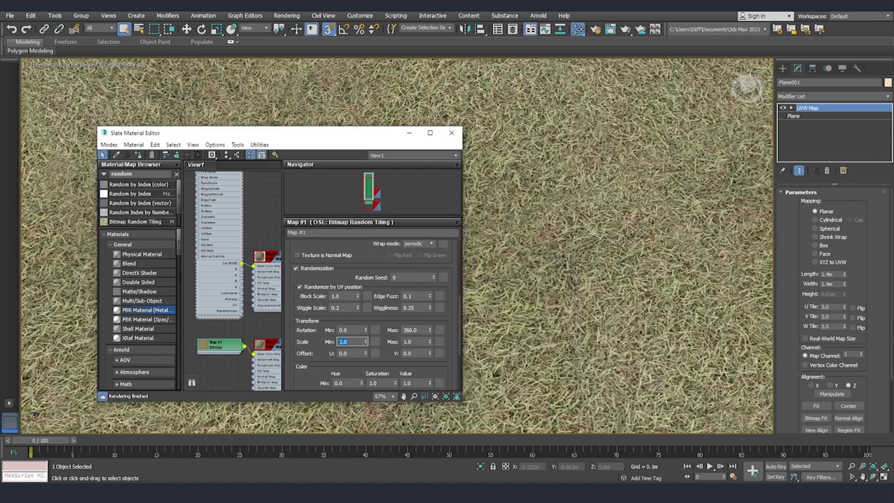
{"action": "scroll", "coordinate": [567, 285], "scroll_direction": "down", "scroll_amount": 3}
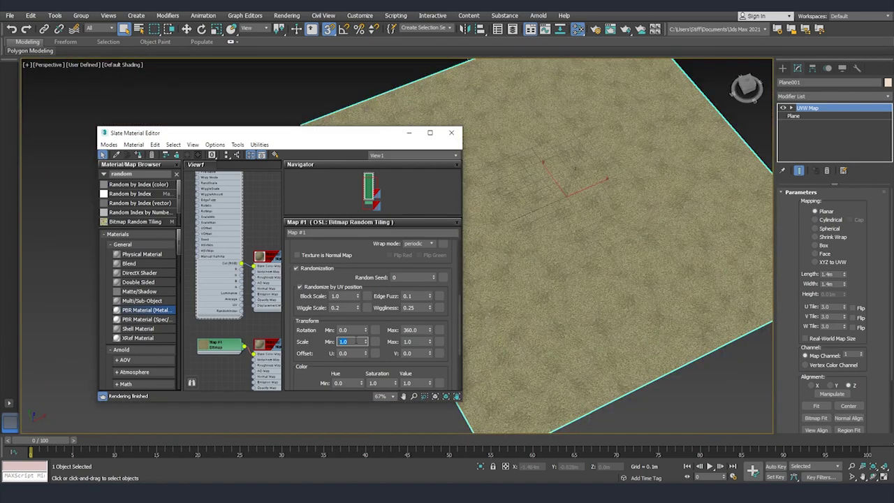
{"action": "type", "text": "3"}
{"action": "double_click", "coordinate": [418, 343]}
{"action": "type", "text": "3"}
{"action": "key", "text": "Return"}
{"action": "middle_click_drag", "start_coordinate": [571, 283], "coordinate": [597, 305]}
{"action": "scroll", "coordinate": [594, 209], "scroll_direction": "down", "scroll_amount": 3}
{"action": "middle_click_drag", "start_coordinate": [594, 209], "coordinate": [571, 230], "text": "alt"}
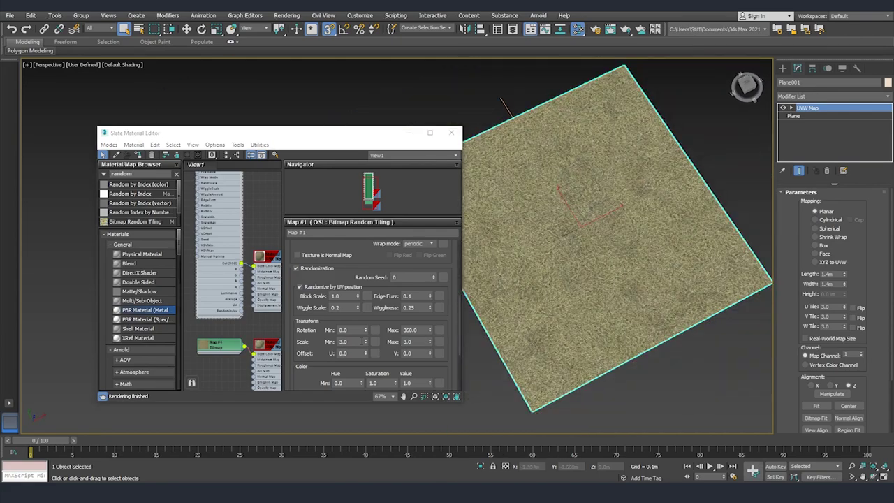
Try a random tiling Scale range of 1.0 to 3.0 and inspect the grass variation on the plane up close.
{"action": "double_click", "coordinate": [347, 342]}
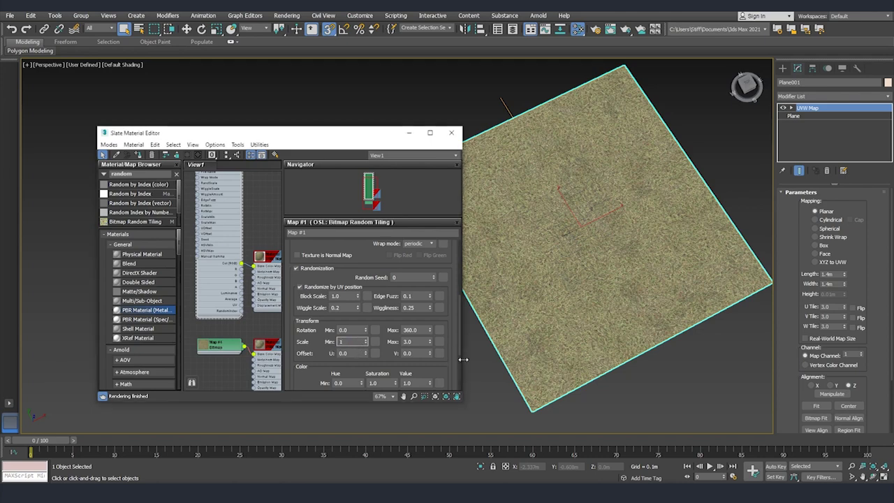
{"action": "type", "text": "1"}
{"action": "key", "text": "Tab"}
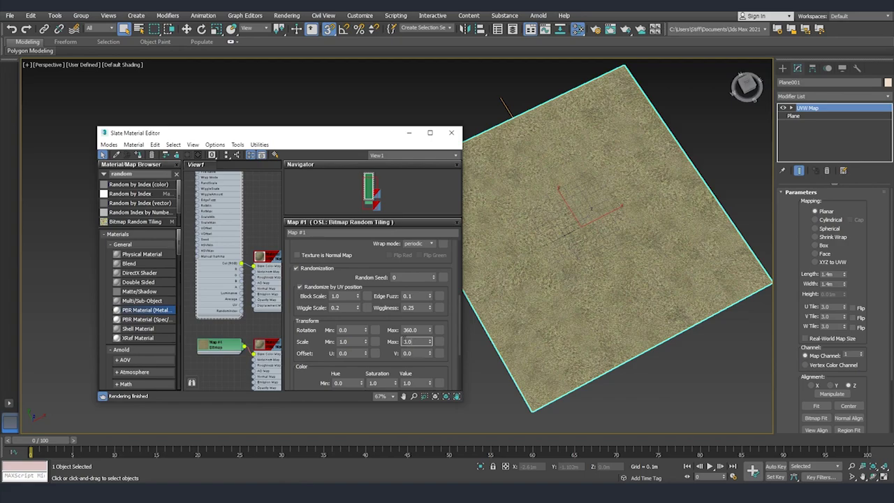
{"action": "scroll", "coordinate": [540, 293], "scroll_direction": "up", "scroll_amount": 10}
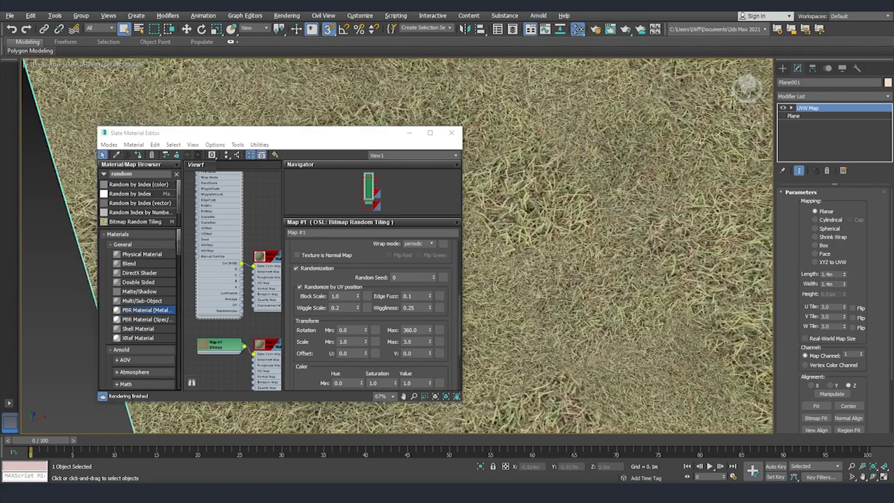
{"action": "middle_click_drag", "start_coordinate": [617, 182], "coordinate": [552, 277]}
{"action": "scroll", "coordinate": [615, 190], "scroll_direction": "down", "scroll_amount": 5}
{"action": "scroll", "coordinate": [643, 199], "scroll_direction": "down", "scroll_amount": 5}
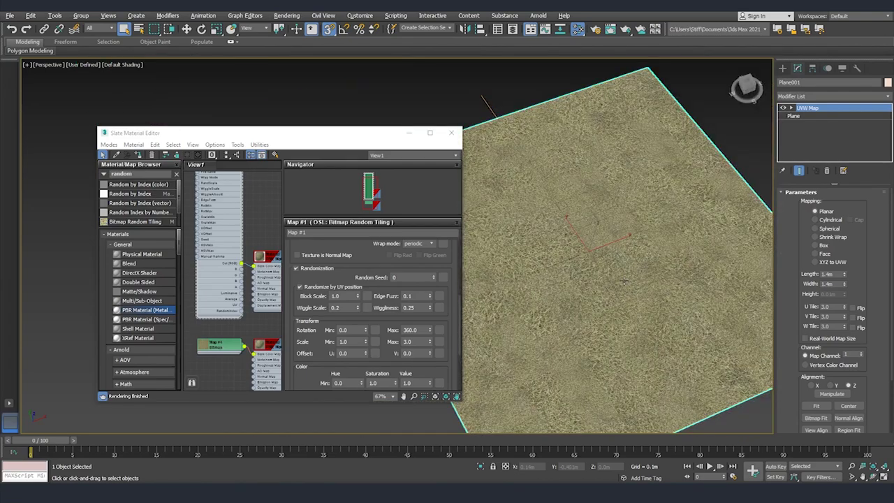
{"action": "scroll", "coordinate": [624, 282], "scroll_direction": "up", "scroll_amount": 4}
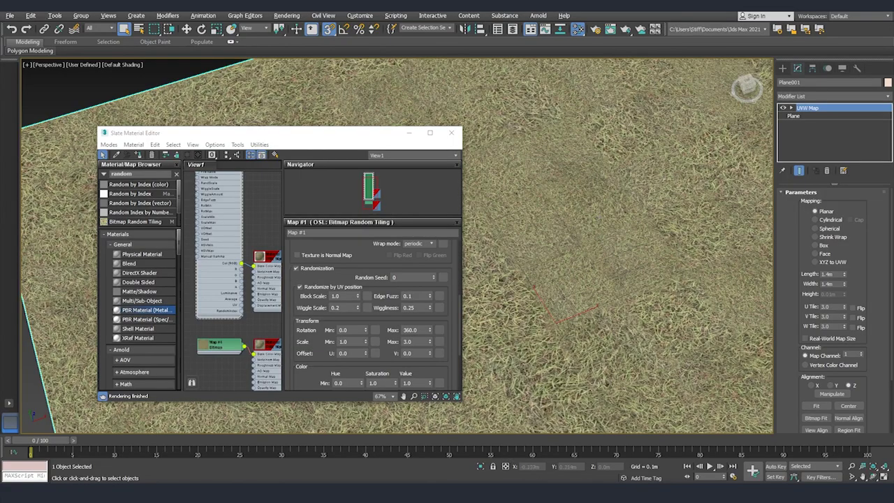
{"action": "scroll", "coordinate": [531, 276], "scroll_direction": "up", "scroll_amount": 6}
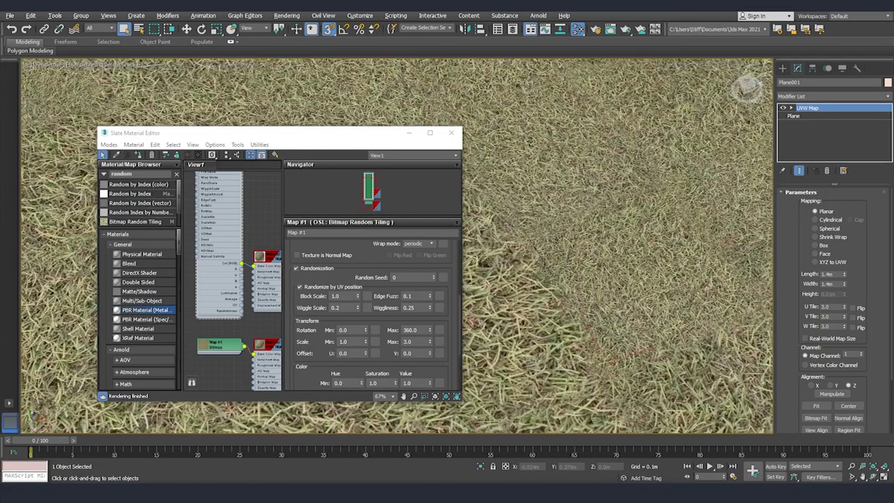
{"action": "scroll", "coordinate": [534, 278], "scroll_direction": "down", "scroll_amount": 6}
{"action": "middle_click_drag", "start_coordinate": [535, 278], "coordinate": [573, 260], "text": "alt"}
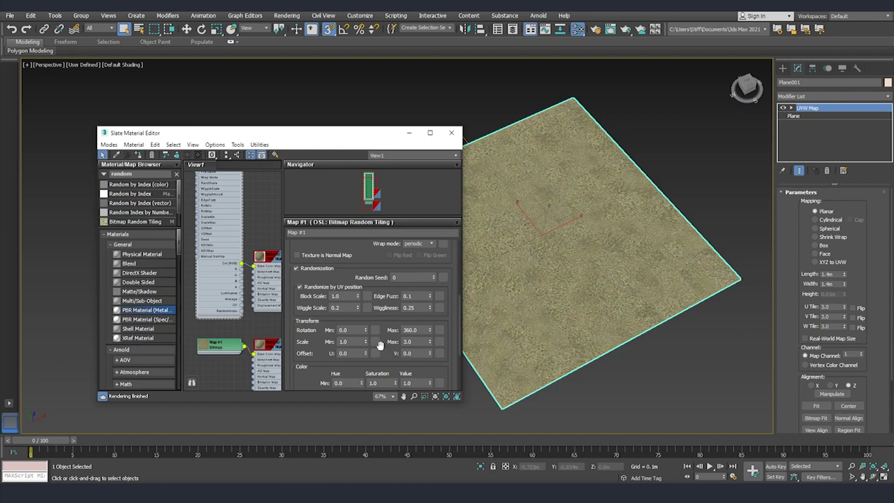
Set the random tiling map's minimum Scale to 3.0 and deselect the plane.
{"action": "left_click_drag", "start_coordinate": [355, 342], "coordinate": [329, 340]}
{"action": "type", "text": "3"}
{"action": "left_click", "coordinate": [612, 386]}
{"action": "scroll", "coordinate": [524, 277], "scroll_direction": "up", "scroll_amount": 3}
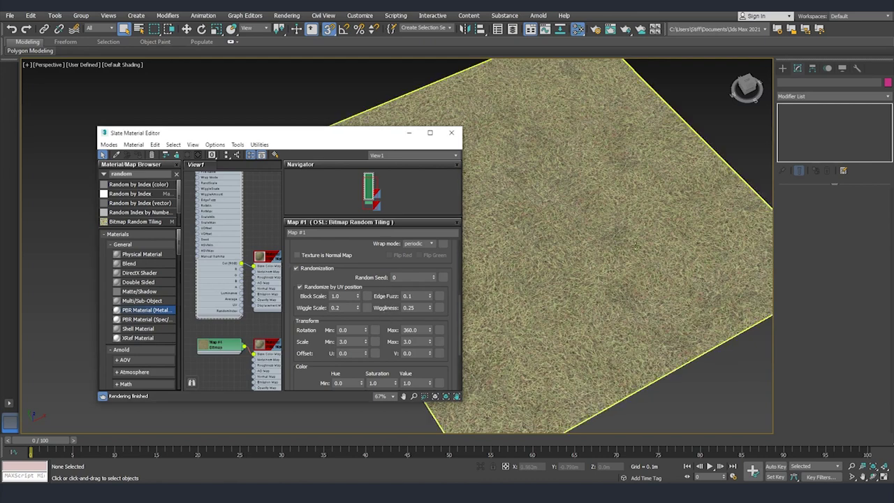
Step the random tiling map's Random Seed up to 5 to vary the grass pattern on the plane.
{"action": "left_click", "coordinate": [434, 277]}
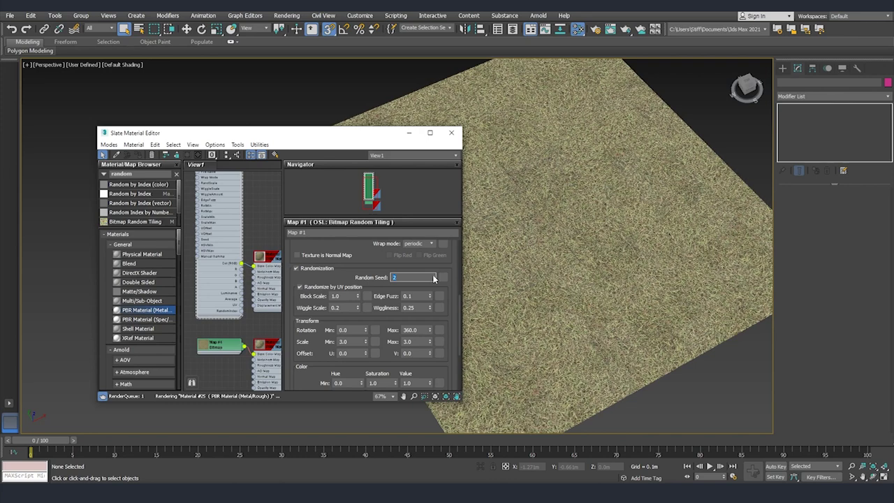
{"action": "left_click", "coordinate": [434, 277]}
{"action": "left_click", "coordinate": [434, 276]}
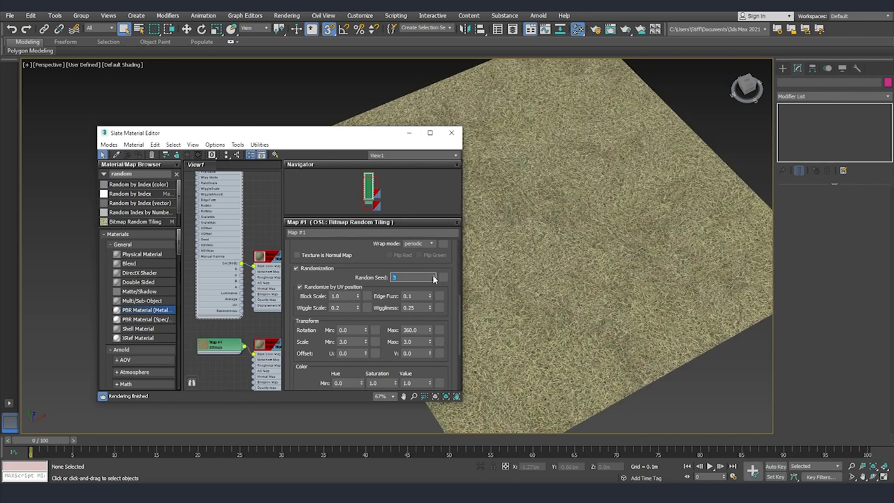
{"action": "left_click", "coordinate": [433, 277]}
{"action": "left_click", "coordinate": [433, 276]}
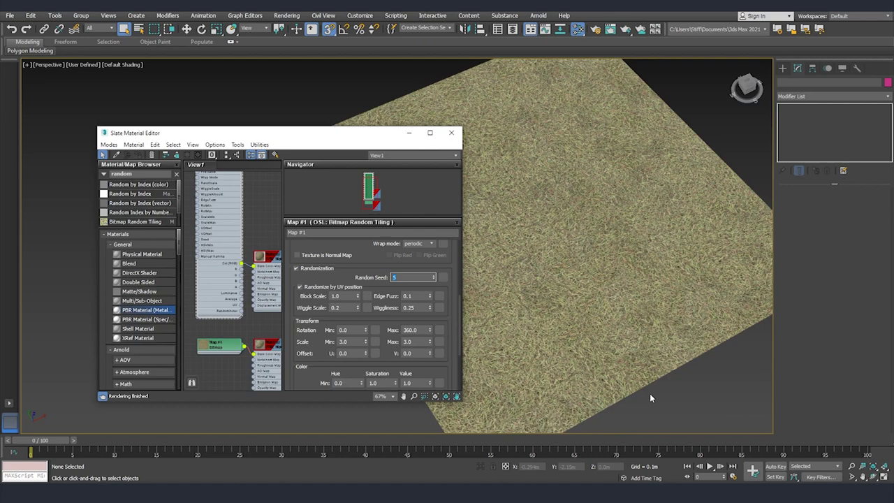
{"action": "left_click", "coordinate": [598, 337]}
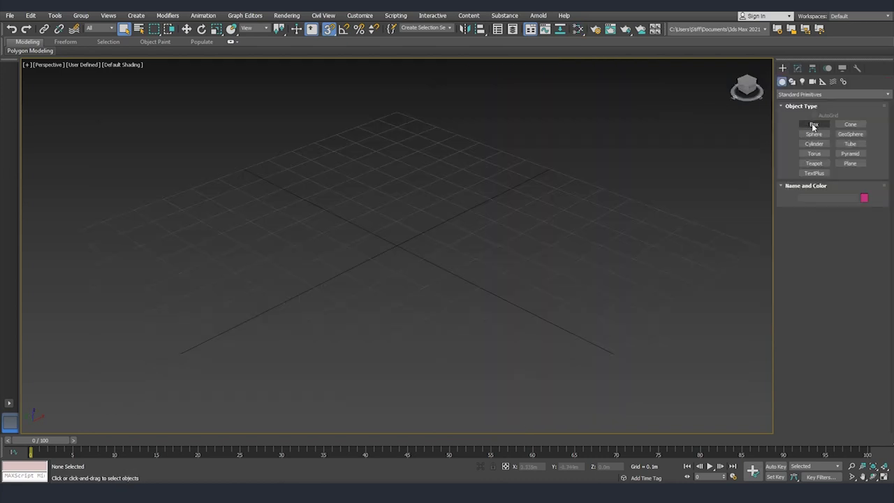
Create a cube-shaped box about 0.2 m high at the grid centre and convert it to an Editable Poly.
{"action": "left_click", "coordinate": [814, 124]}
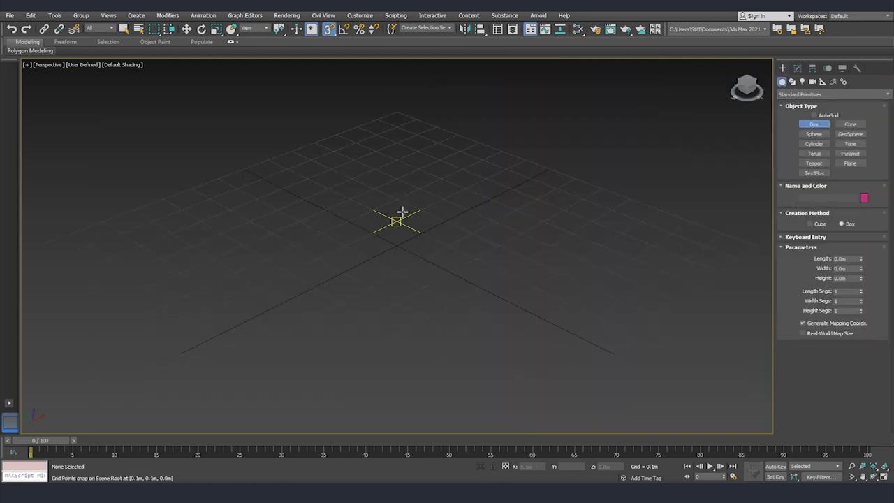
{"action": "left_click_drag", "start_coordinate": [403, 211], "coordinate": [401, 275]}
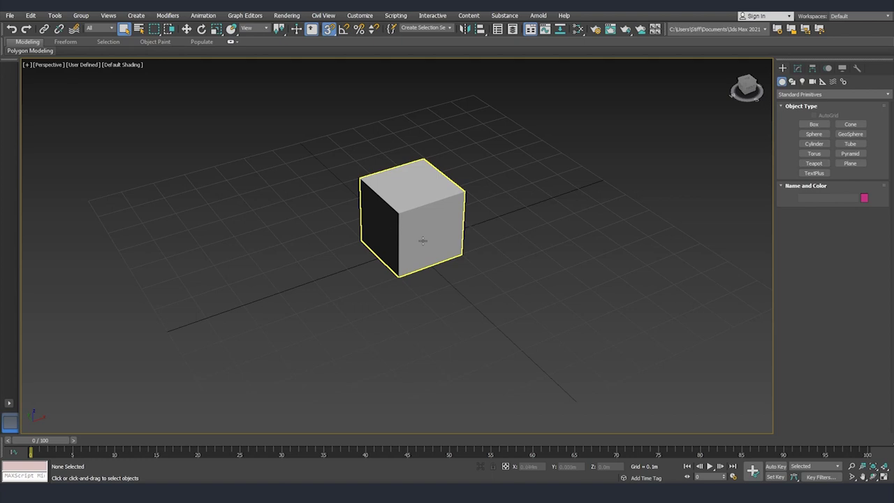
{"action": "left_click", "coordinate": [421, 240]}
{"action": "right_click", "coordinate": [418, 221]}
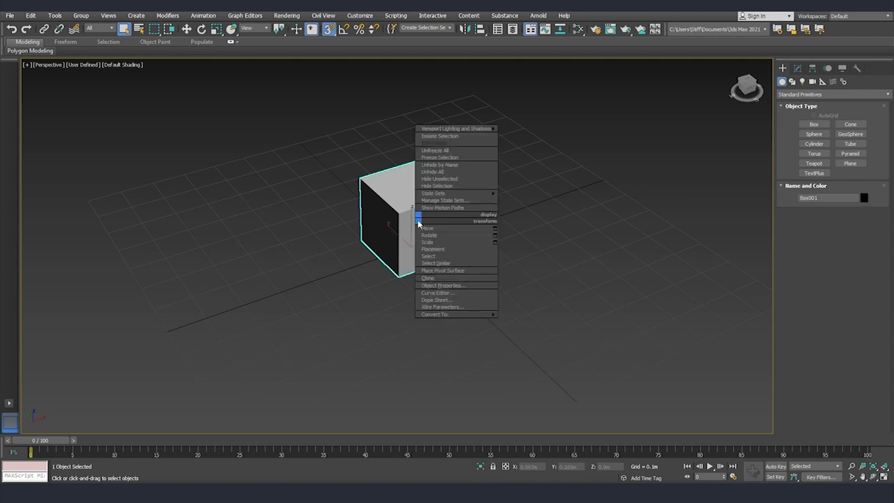
{"action": "mouse_move", "coordinate": [451, 314]}
{"action": "left_click", "coordinate": [389, 320]}
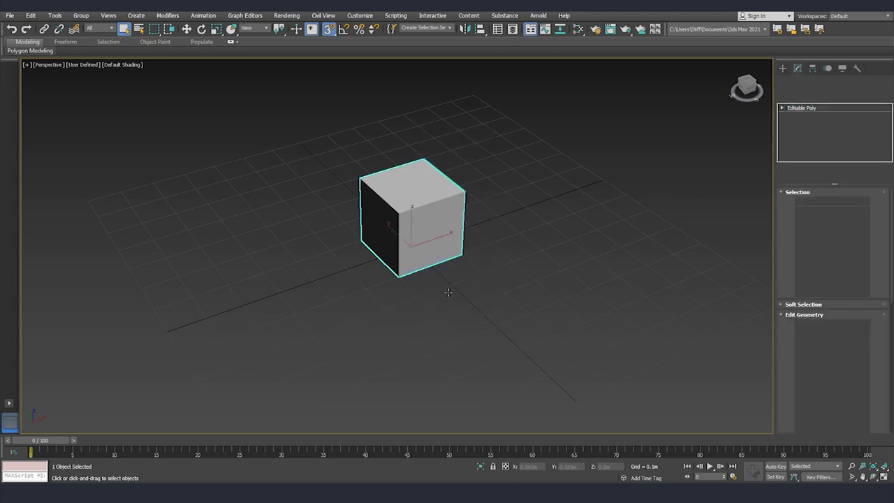
Enter polygon sub-object level, select the cube's top face, display edged faces and activate the Move tool.
{"action": "left_click", "coordinate": [843, 203]}
{"action": "left_click", "coordinate": [434, 201]}
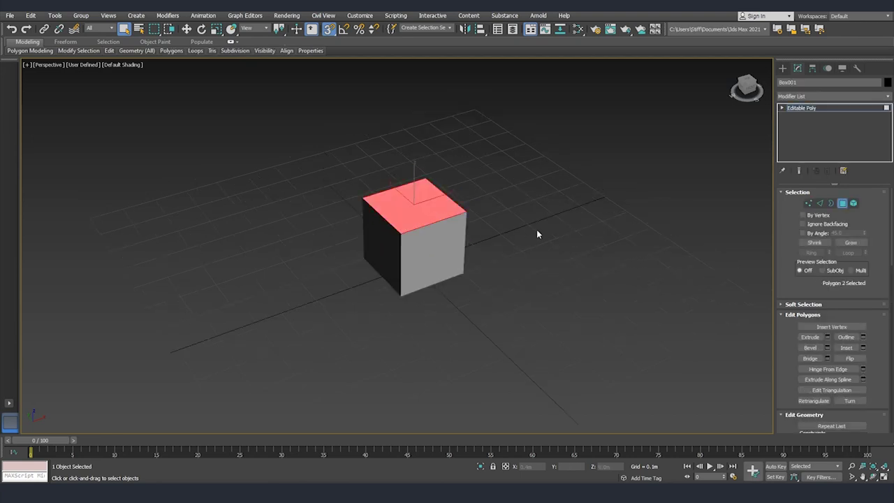
{"action": "middle_click_drag", "start_coordinate": [536, 231], "coordinate": [453, 277], "text": "alt"}
{"action": "key", "text": "F4"}
{"action": "scroll", "coordinate": [454, 271], "scroll_direction": "up", "scroll_amount": 3}
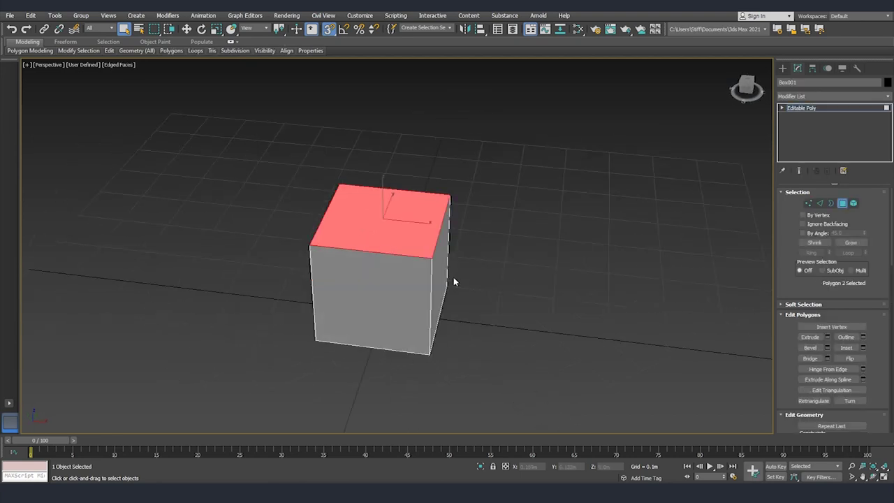
{"action": "key", "text": "w"}
{"action": "scroll", "coordinate": [454, 279], "scroll_direction": "down", "scroll_amount": 3}
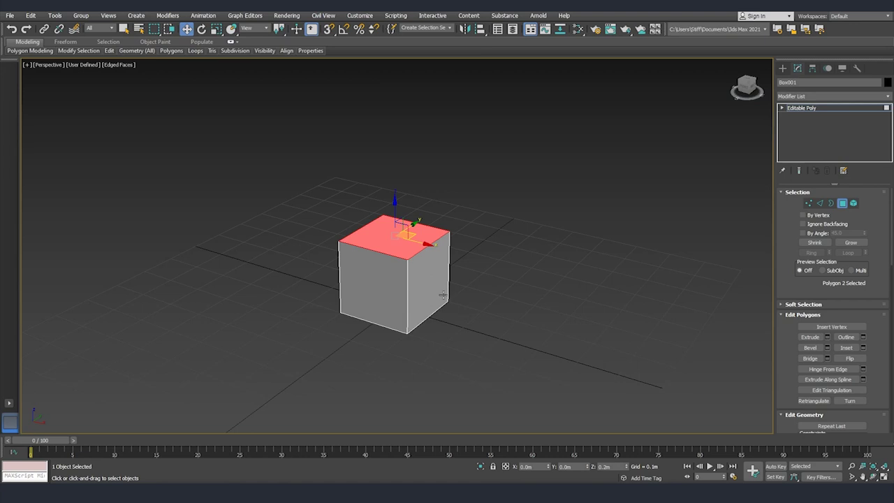
Smart-extrude the cube's side face along X four times to form a row of segments.
{"action": "left_click", "coordinate": [434, 290]}
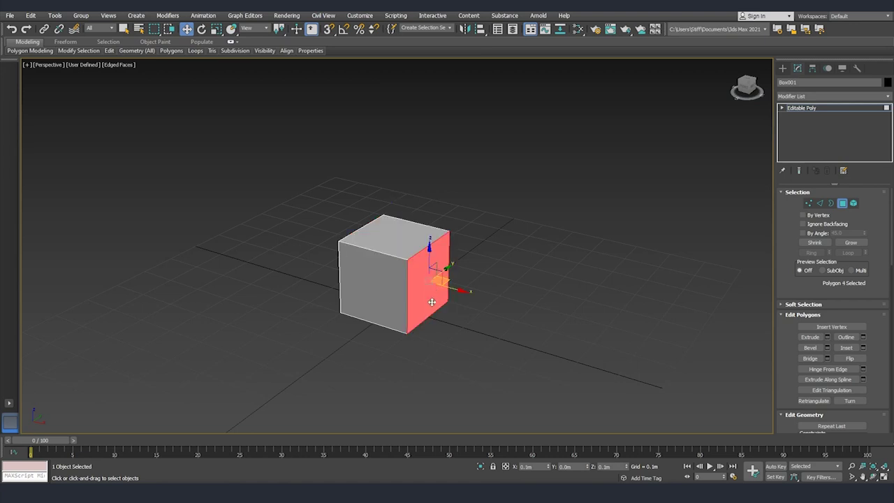
{"action": "middle_click_drag", "start_coordinate": [465, 302], "coordinate": [431, 288], "text": "alt"}
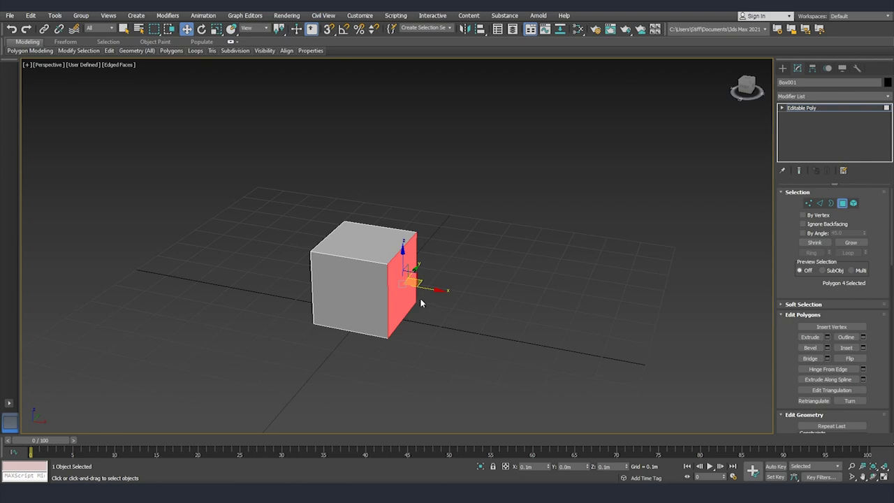
{"action": "left_click_drag", "start_coordinate": [425, 287], "coordinate": [638, 320], "text": "shift"}
Smart-extrude the top face of the row's middle segment upward along Z three times to form a tower.
{"action": "left_click", "coordinate": [483, 270]}
{"action": "middle_click_drag", "start_coordinate": [509, 293], "coordinate": [481, 319]}
{"action": "left_click_drag", "start_coordinate": [465, 253], "coordinate": [472, 86], "text": "shift"}
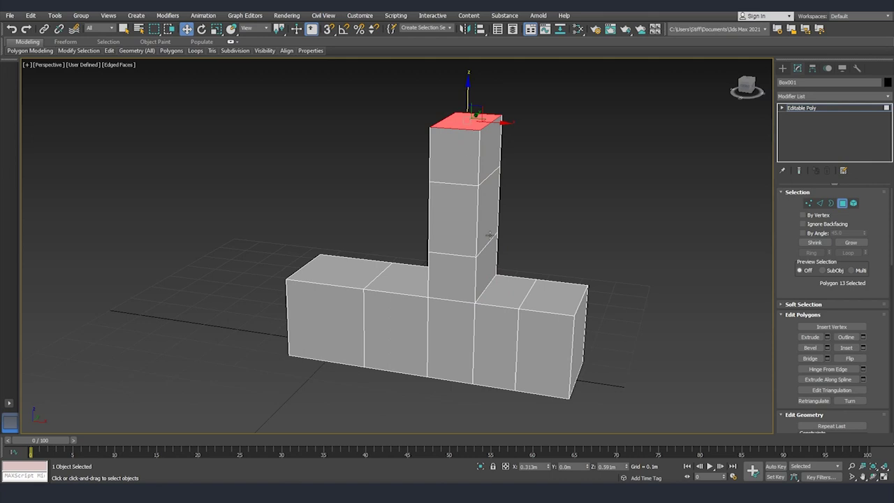
Smart-extrude the side face of the tower's middle segment inward along X by about 0.055 m, and clear the selection.
{"action": "left_click", "coordinate": [490, 230]}
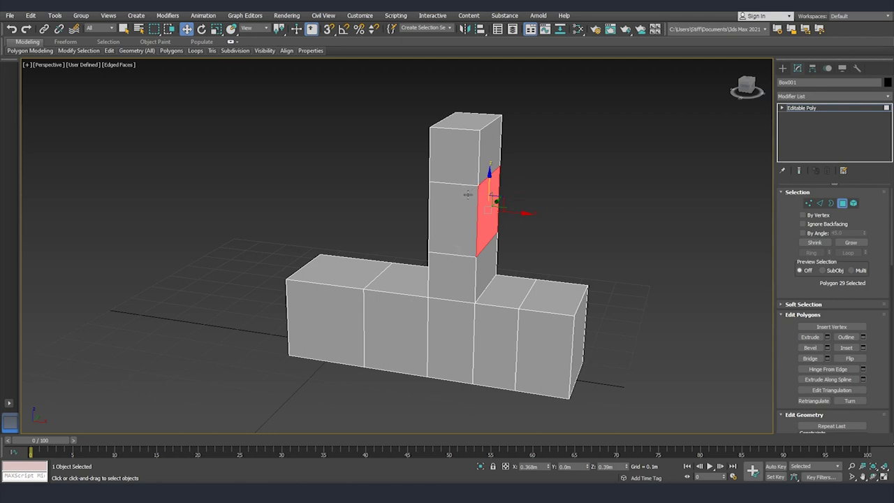
{"action": "middle_click_drag", "start_coordinate": [460, 238], "coordinate": [456, 256]}
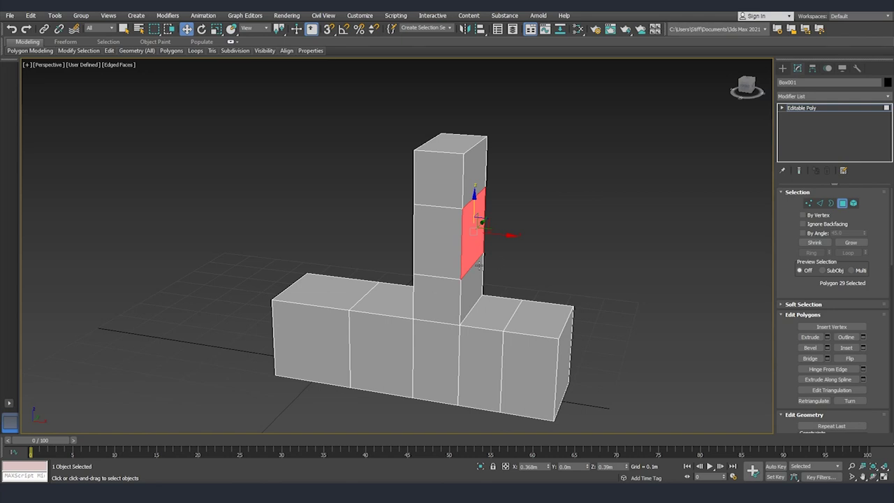
{"action": "middle_click_drag", "start_coordinate": [497, 266], "coordinate": [491, 281]}
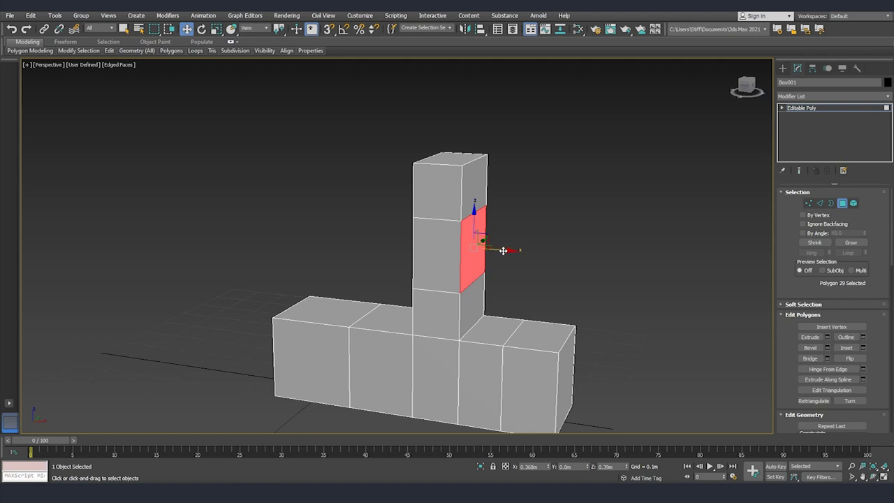
{"action": "left_click_drag", "start_coordinate": [503, 250], "coordinate": [480, 245]}
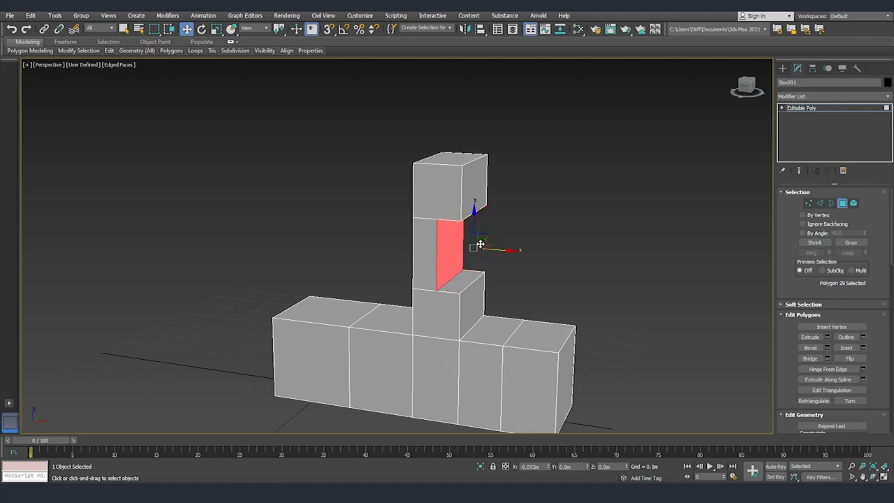
{"action": "key", "text": "ctrl+d"}
Try moving the vertex at the notch's lower front corner.
{"action": "scroll", "coordinate": [452, 290], "scroll_direction": "up", "scroll_amount": 3}
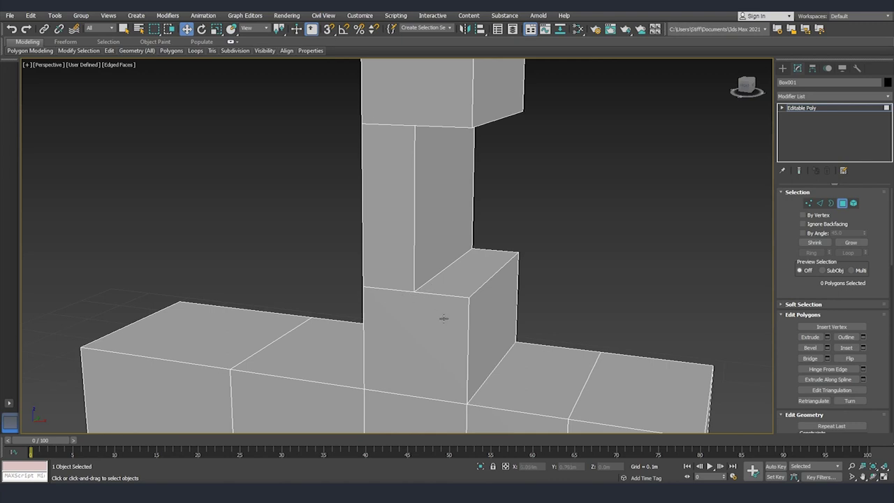
{"action": "scroll", "coordinate": [415, 293], "scroll_direction": "up", "scroll_amount": 2}
{"action": "key", "text": "1"}
{"action": "left_click", "coordinate": [413, 287]}
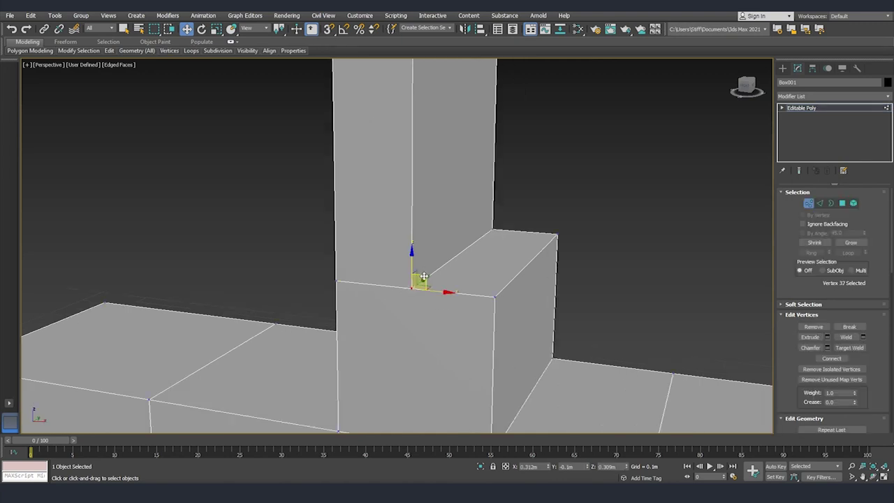
{"action": "left_click_drag", "start_coordinate": [424, 277], "coordinate": [455, 261]}
{"action": "right_click", "coordinate": [455, 261]}
{"action": "scroll", "coordinate": [408, 292], "scroll_direction": "down", "scroll_amount": 3}
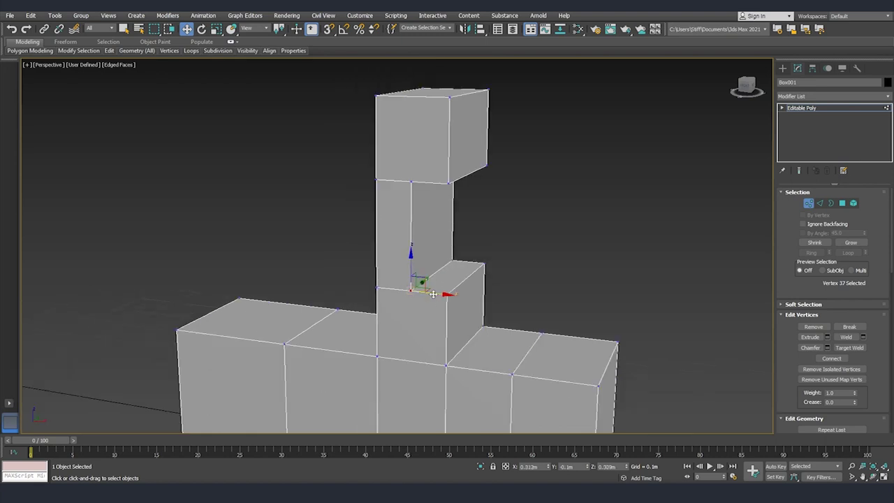
Smart-extrude the top face of the row's end segment upward along Z to form a second, shorter tower.
{"action": "key", "text": "4"}
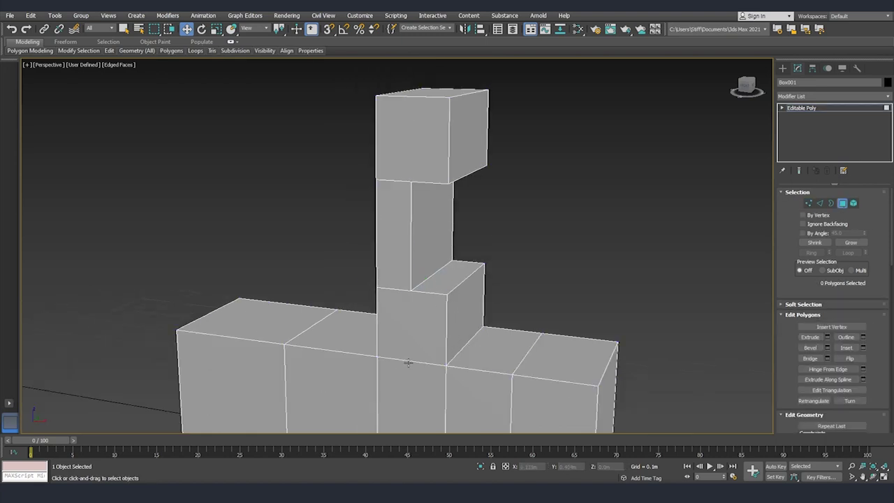
{"action": "left_click", "coordinate": [394, 377]}
{"action": "middle_click_drag", "start_coordinate": [420, 367], "coordinate": [379, 328], "text": "alt"}
{"action": "middle_click_drag", "start_coordinate": [301, 294], "coordinate": [405, 316]}
{"action": "left_click", "coordinate": [321, 261]}
{"action": "left_click_drag", "start_coordinate": [311, 227], "coordinate": [305, 87], "text": "shift"}
Smart-extrude the short tower's upper inner side face along X toward the tall tower to form an overhanging arm.
{"action": "left_click", "coordinate": [367, 234]}
{"action": "left_click", "coordinate": [365, 183]}
{"action": "left_click_drag", "start_coordinate": [400, 175], "coordinate": [468, 177], "text": "shift"}
{"action": "left_click", "coordinate": [426, 208]}
{"action": "middle_click_drag", "start_coordinate": [427, 231], "coordinate": [419, 199], "text": "alt"}
{"action": "mouse_move", "coordinate": [468, 170]}
{"action": "left_mouse_down"}
{"action": "mouse_move", "coordinate": [433, 170]}
{"action": "mouse_move", "coordinate": [480, 169]}
{"action": "left_mouse_up"}
Smart-extrude the underside of the arm's end segment downward, and the neighbouring underside face upward into the arm.
{"action": "middle_click_drag", "start_coordinate": [406, 231], "coordinate": [422, 205], "text": "alt"}
{"action": "left_click", "coordinate": [421, 206]}
{"action": "left_click_drag", "start_coordinate": [422, 184], "coordinate": [422, 219], "text": "shift"}
{"action": "left_click", "coordinate": [382, 203]}
{"action": "left_click_drag", "start_coordinate": [382, 192], "coordinate": [380, 150], "text": "shift"}
Smart-extrude the short tower's inner faces below the arm inward along X to carve a stepped opening.
{"action": "middle_click_drag", "start_coordinate": [377, 170], "coordinate": [377, 193], "text": "alt"}
{"action": "left_click", "coordinate": [364, 196]}
{"action": "left_click_drag", "start_coordinate": [393, 192], "coordinate": [348, 224], "text": "shift"}
{"action": "left_click", "coordinate": [344, 215]}
{"action": "left_click", "coordinate": [333, 231]}
{"action": "left_click_drag", "start_coordinate": [355, 232], "coordinate": [321, 231], "text": "shift"}
{"action": "middle_click_drag", "start_coordinate": [332, 241], "coordinate": [359, 273], "text": "alt"}
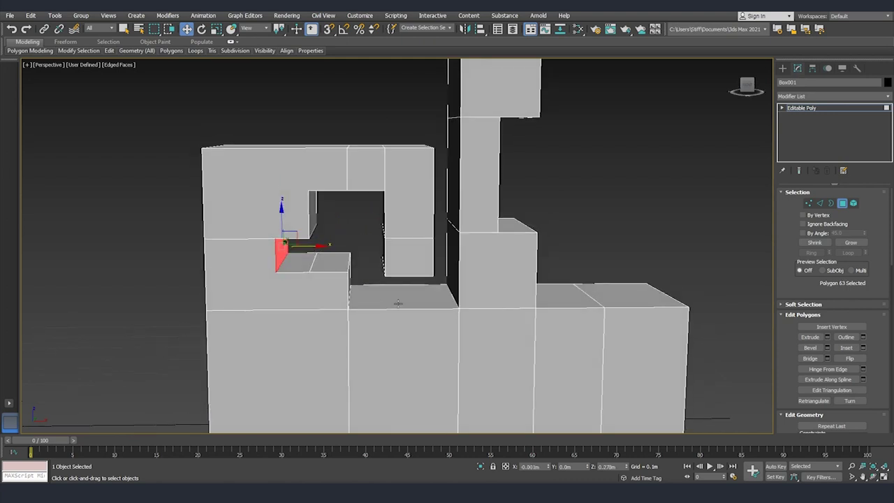
{"action": "scroll", "coordinate": [396, 302], "scroll_direction": "down", "scroll_amount": 3}
{"action": "middle_click_drag", "start_coordinate": [397, 301], "coordinate": [391, 301], "text": "alt"}
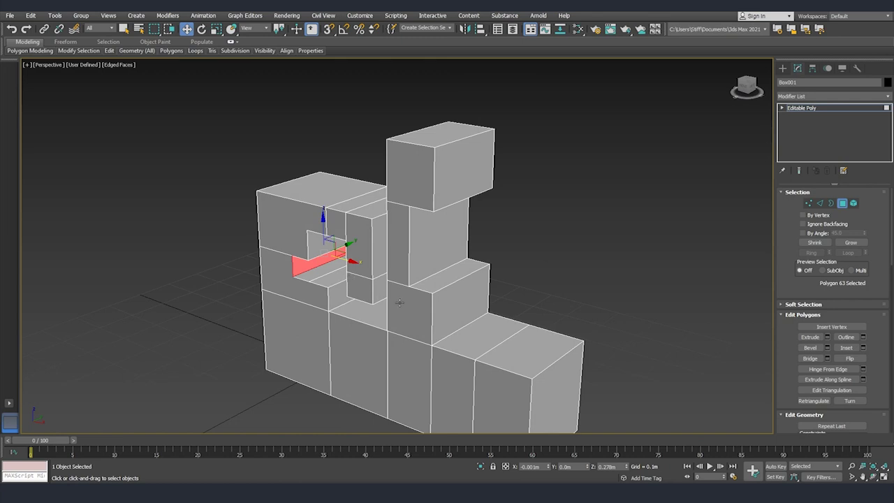
Connect the tall tower's lower front notch vertex to the front base vertex diagonally below it with a new edge.
{"action": "key", "text": "1"}
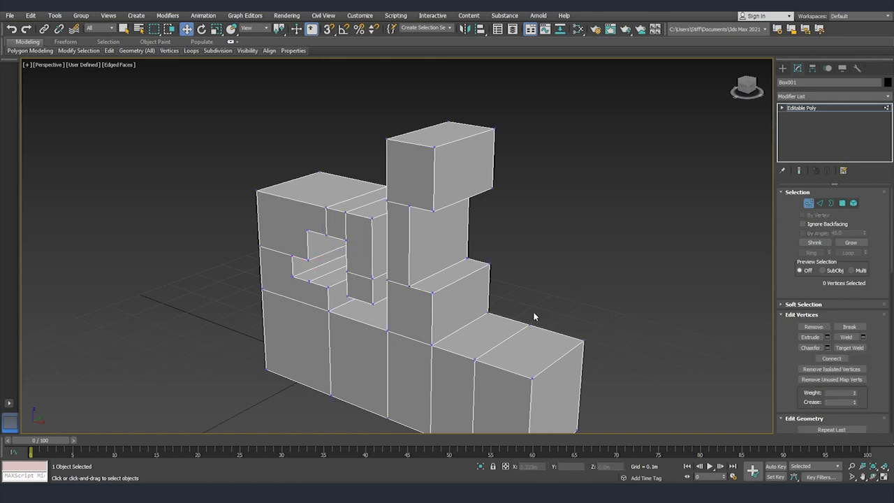
{"action": "left_click", "coordinate": [410, 286]}
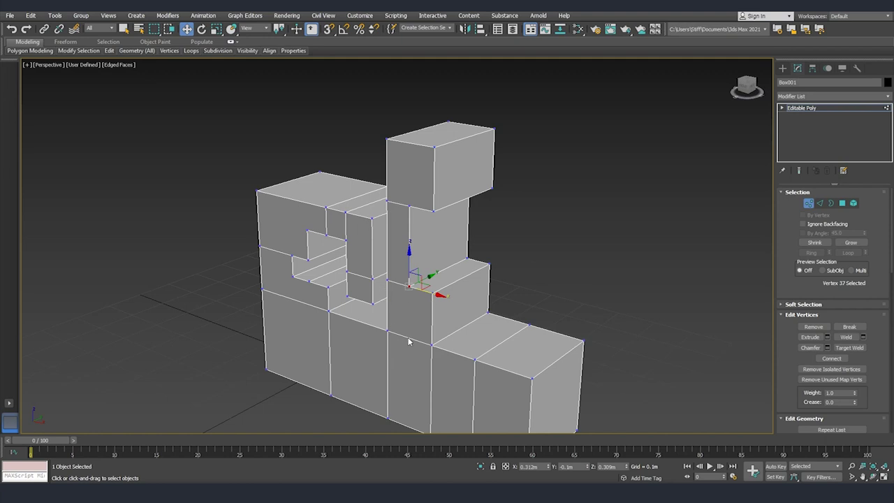
{"action": "mouse_move", "coordinate": [406, 340]}
{"action": "middle_mouse_down", "text": "alt"}
{"action": "mouse_move", "coordinate": [420, 320]}
{"action": "mouse_move", "coordinate": [412, 323]}
{"action": "middle_mouse_up", "text": "alt"}
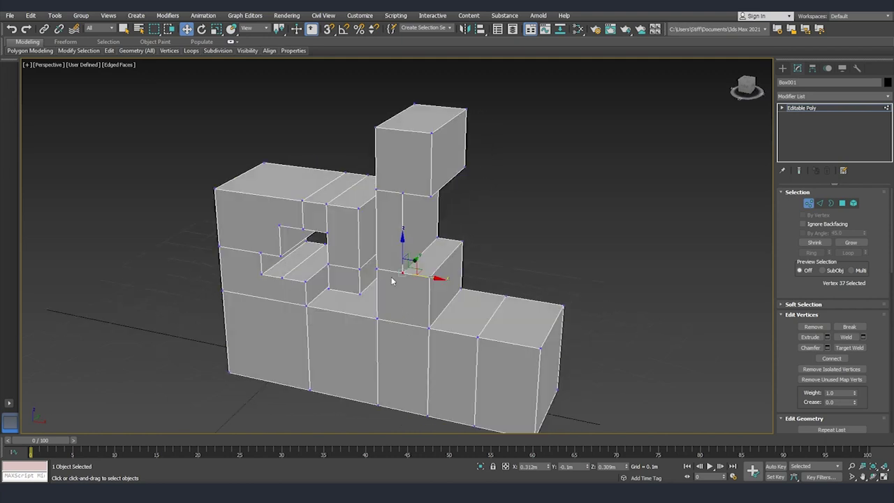
{"action": "left_click", "coordinate": [428, 327], "text": "ctrl"}
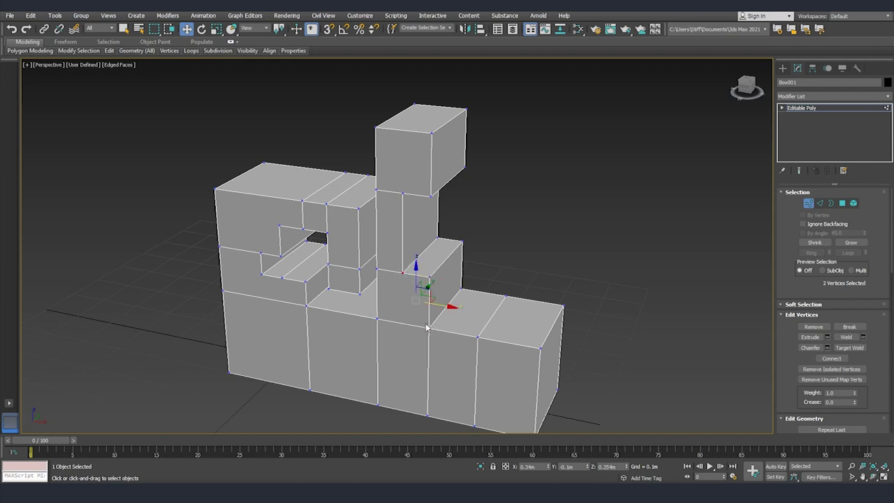
{"action": "left_click", "coordinate": [838, 361]}
On the tall tower's back, connect the lower notch vertex to the base corner and the upper notch vertex to the top corner.
{"action": "left_click", "coordinate": [428, 375]}
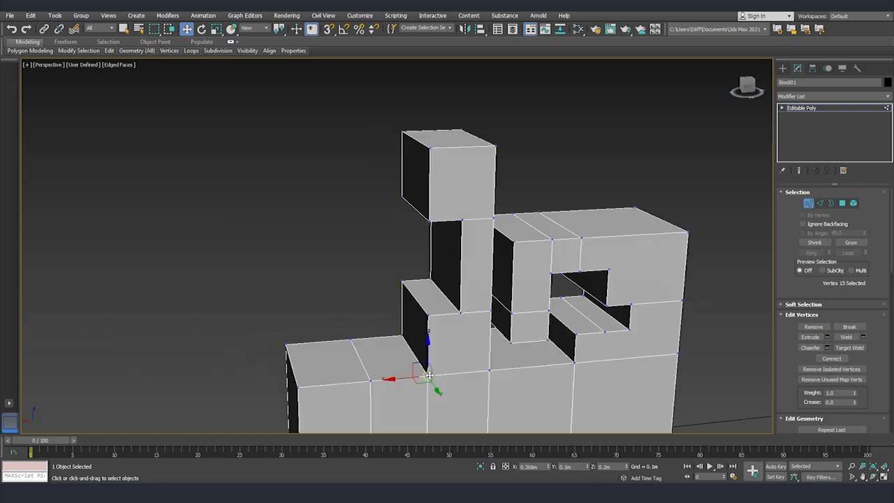
{"action": "left_click", "coordinate": [462, 313], "text": "ctrl"}
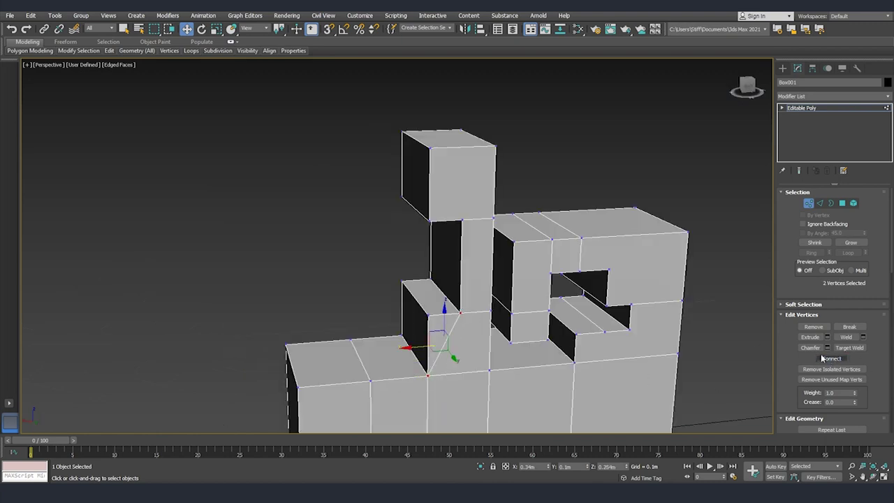
{"action": "left_click", "coordinate": [462, 220]}
{"action": "left_click", "coordinate": [430, 148], "text": "ctrl"}
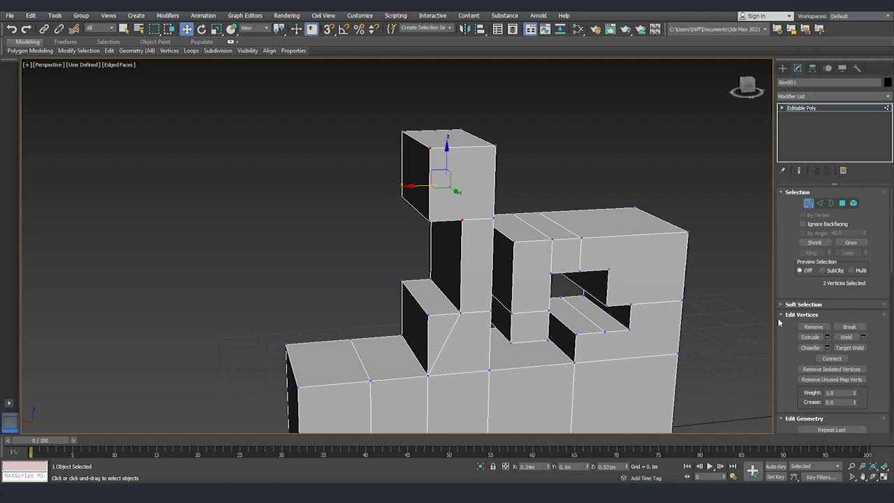
{"action": "left_click", "coordinate": [832, 359]}
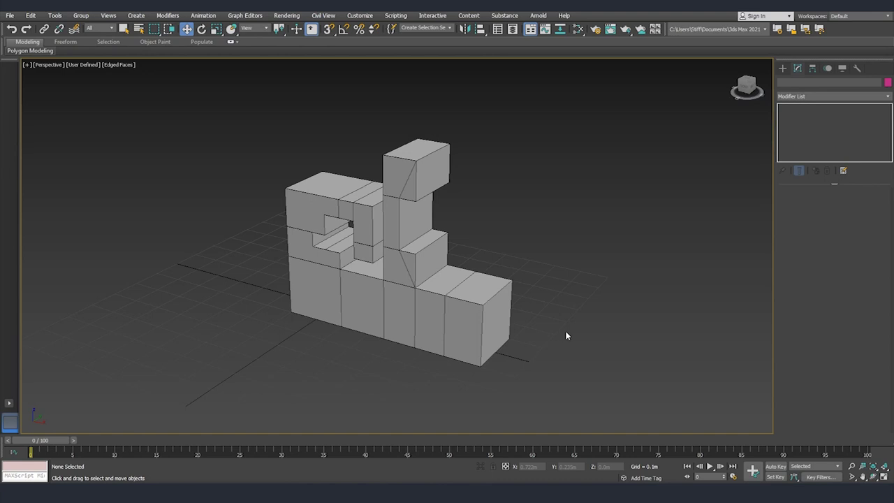
Select the whole model, show it in see-through display and inspect its inner geometry from several sides.
{"action": "key", "text": "ctrl+a"}
{"action": "key", "text": "alt+x"}
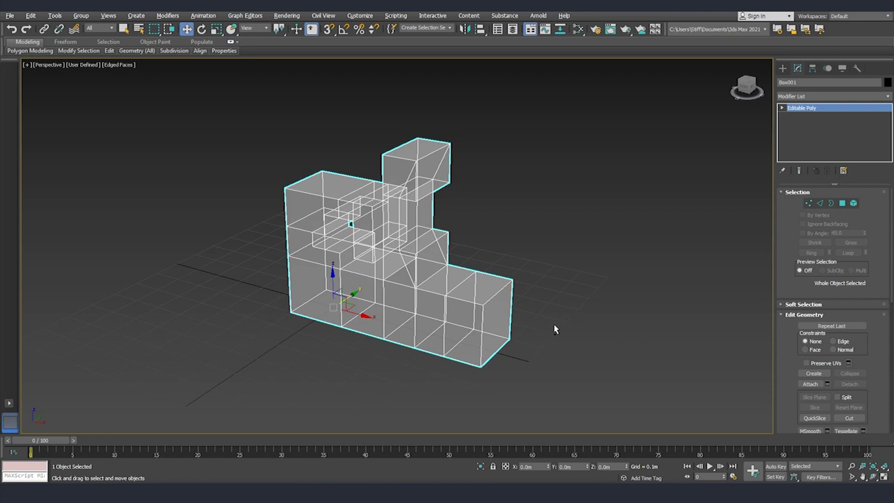
{"action": "middle_click_drag", "start_coordinate": [518, 324], "coordinate": [394, 325], "text": "alt"}
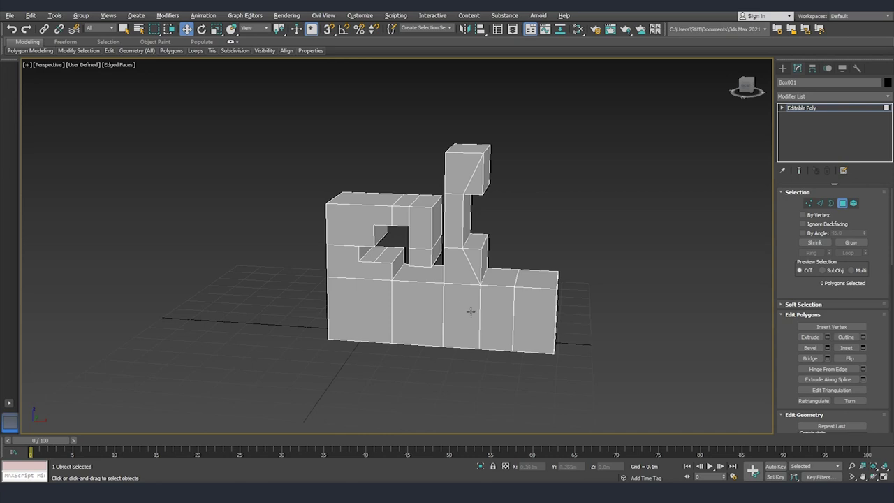
Create a sphere beside the block model, convert it to an Editable Poly and select one polygon on its front.
{"action": "left_click", "coordinate": [814, 133]}
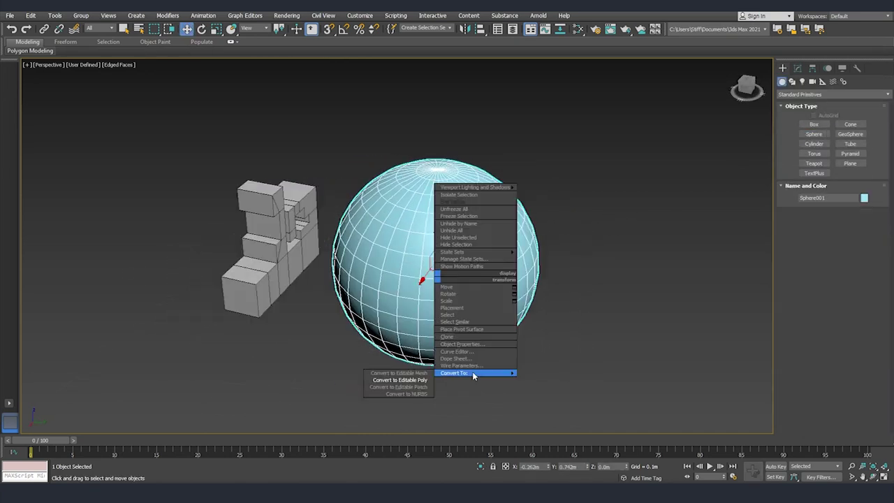
{"action": "mouse_move", "coordinate": [474, 373]}
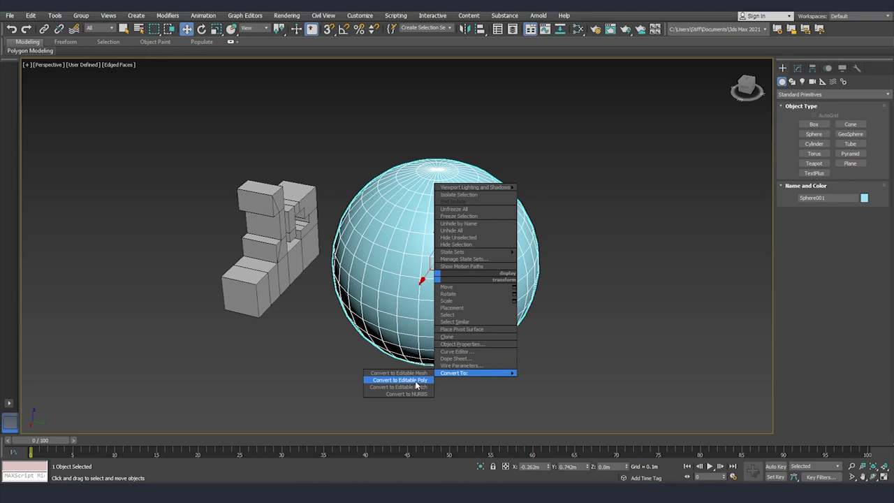
{"action": "left_click", "coordinate": [416, 381]}
{"action": "key", "text": "4"}
{"action": "left_click", "coordinate": [475, 267]}
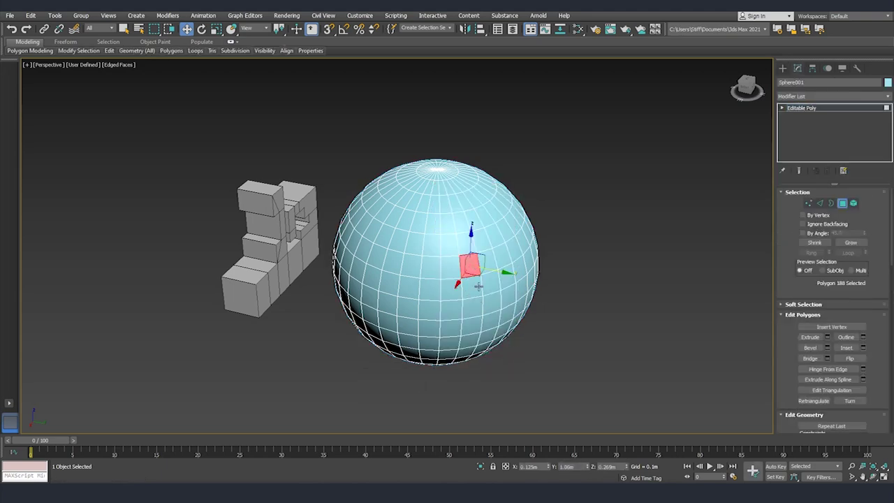
{"action": "scroll", "coordinate": [466, 304], "scroll_direction": "up", "scroll_amount": 2}
{"action": "middle_click_drag", "start_coordinate": [465, 303], "coordinate": [473, 308], "text": "alt"}
{"action": "scroll", "coordinate": [465, 301], "scroll_direction": "down", "scroll_amount": 2}
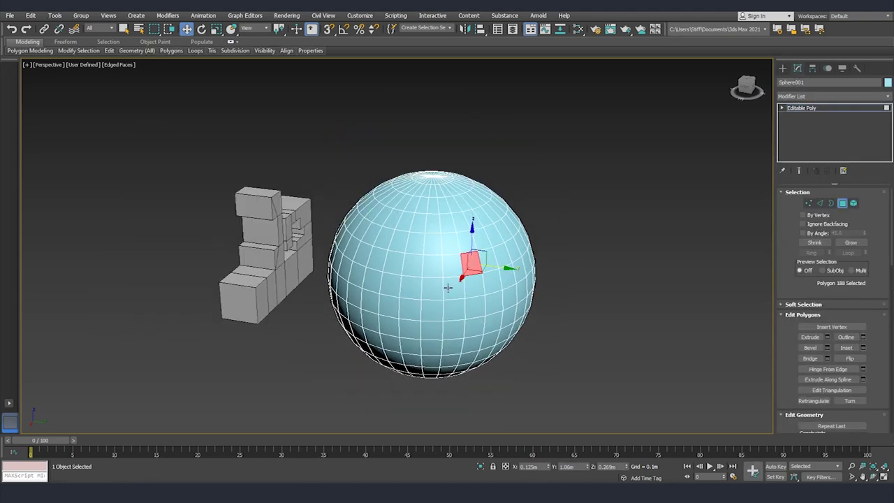
Use point-to-point selection to add a winding path of connected polygons across the sphere's front.
{"action": "key", "text": "ctrl+shift+p"}
{"action": "left_click", "coordinate": [416, 268]}
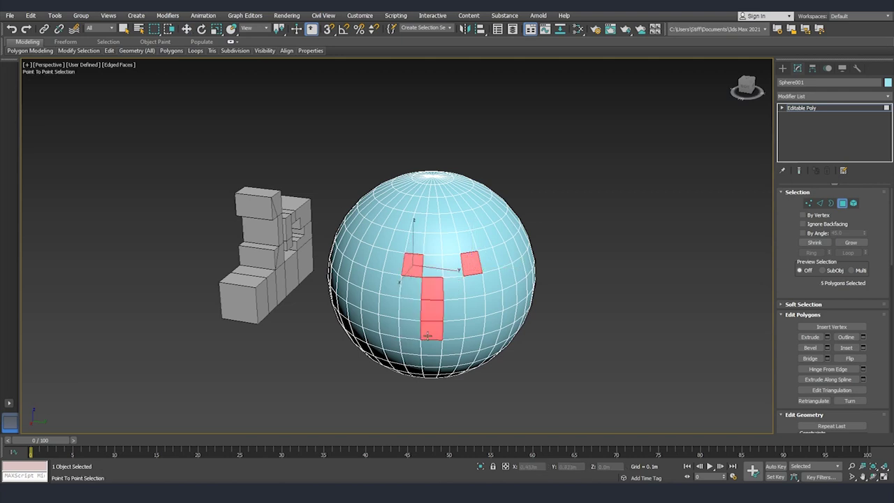
{"action": "left_click", "coordinate": [474, 327]}
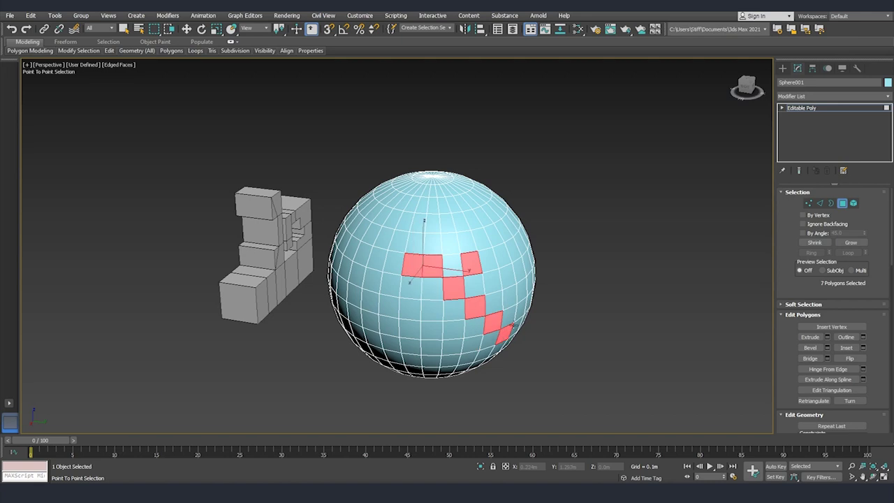
{"action": "left_click", "coordinate": [476, 327]}
{"action": "left_click", "coordinate": [413, 330]}
{"action": "left_click", "coordinate": [413, 311]}
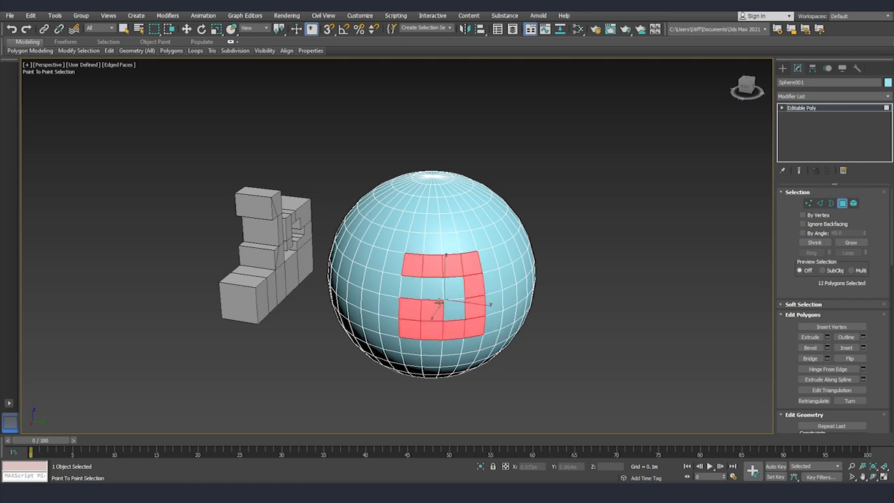
Extend the point-to-point polygon path across the sphere's side, underside and upper part, and end the selection mode.
{"action": "left_click", "coordinate": [355, 272]}
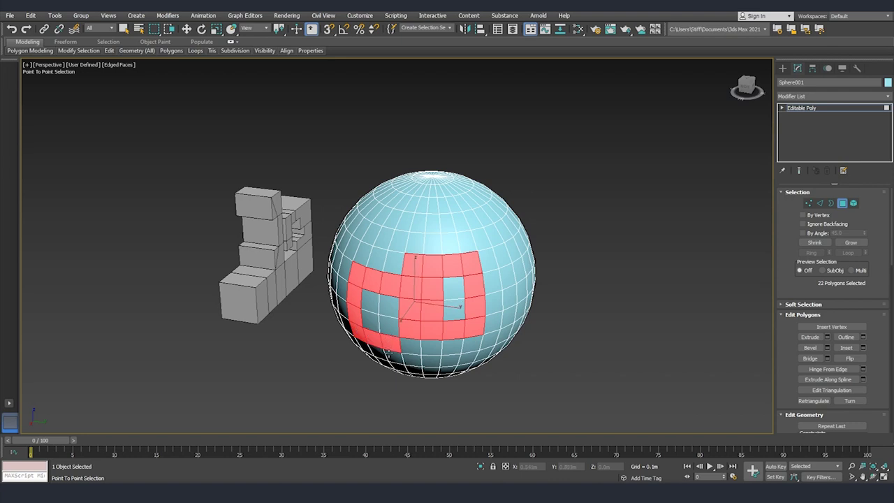
{"action": "left_click", "coordinate": [454, 369]}
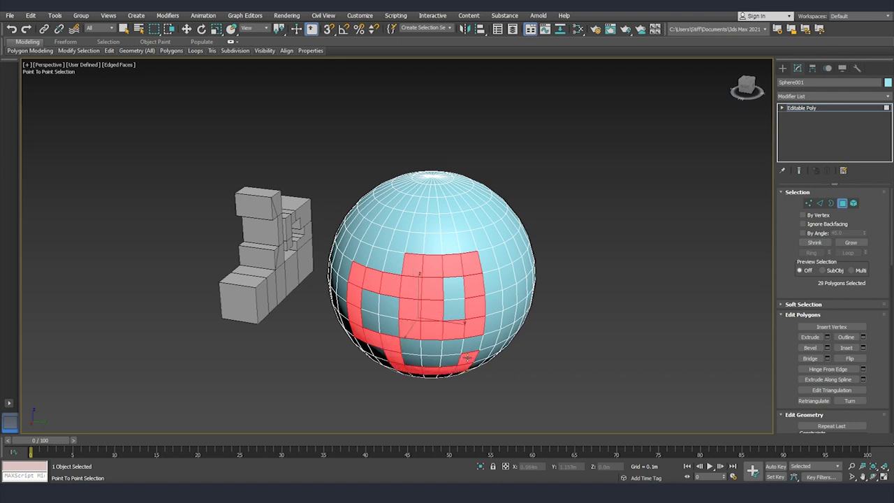
{"action": "left_click", "coordinate": [487, 222]}
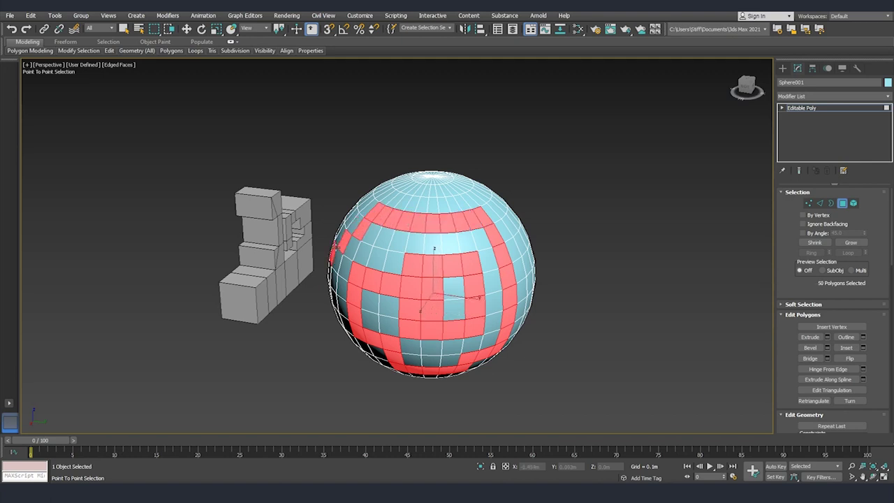
{"action": "right_click", "coordinate": [330, 291]}
Smart-extrude the selected polygon path inward to recess it into the sphere's surface, and deselect the sphere.
{"action": "scroll", "coordinate": [360, 318], "scroll_direction": "down", "scroll_amount": 5}
{"action": "middle_click_drag", "start_coordinate": [364, 320], "coordinate": [425, 349], "text": "alt"}
{"action": "scroll", "coordinate": [417, 328], "scroll_direction": "up", "scroll_amount": 3}
{"action": "scroll", "coordinate": [425, 348], "scroll_direction": "up", "scroll_amount": 5}
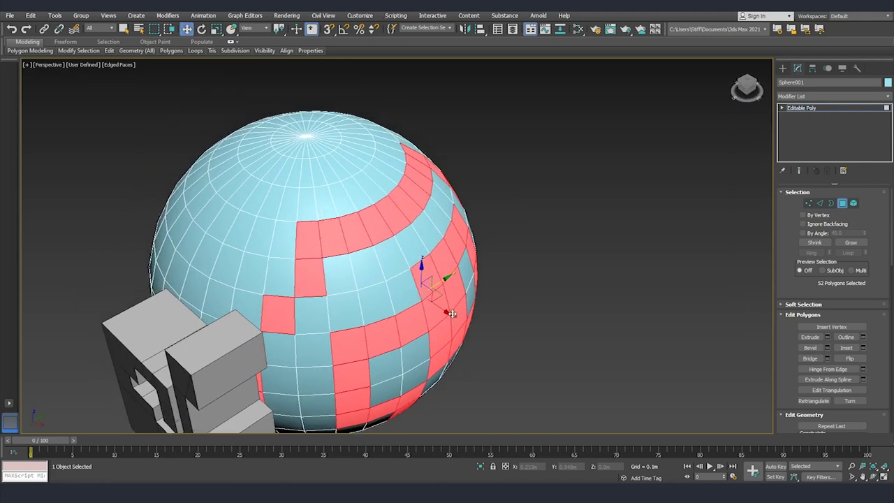
{"action": "mouse_move", "coordinate": [449, 315]}
{"action": "left_mouse_down"}
{"action": "mouse_move", "coordinate": [435, 307]}
{"action": "mouse_move", "coordinate": [425, 260]}
{"action": "mouse_move", "coordinate": [440, 310]}
{"action": "left_mouse_up"}
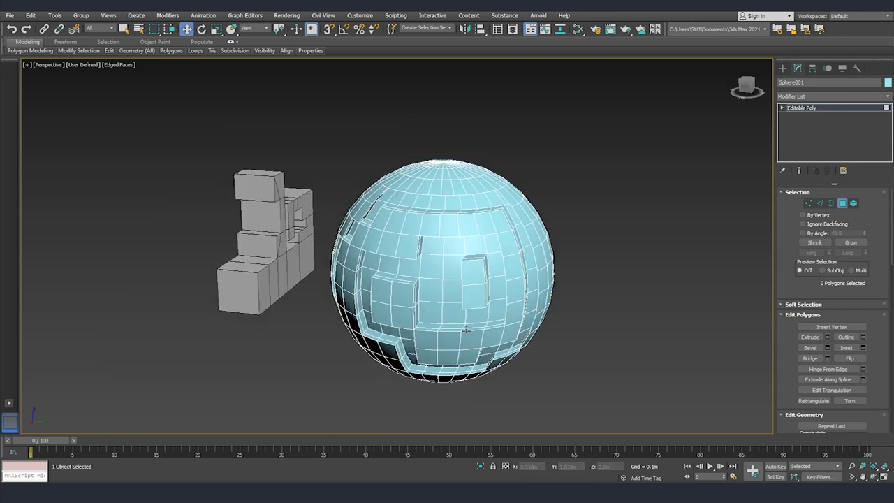
{"action": "left_click", "coordinate": [659, 282]}
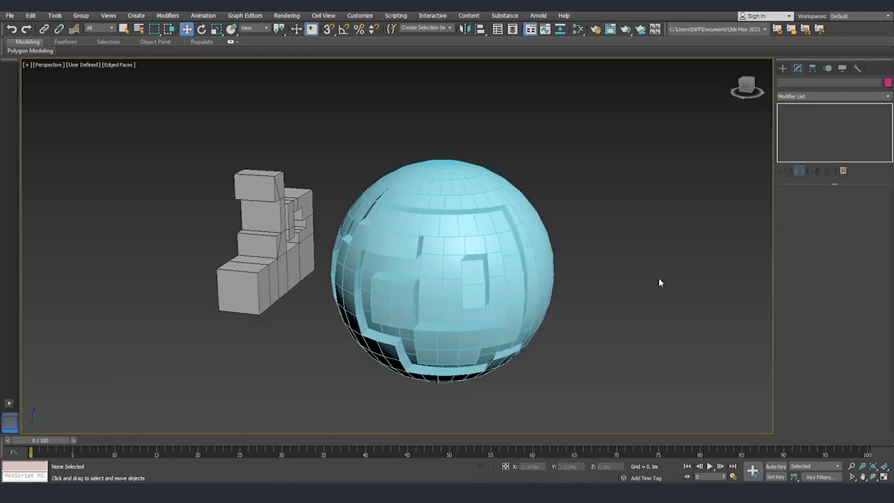